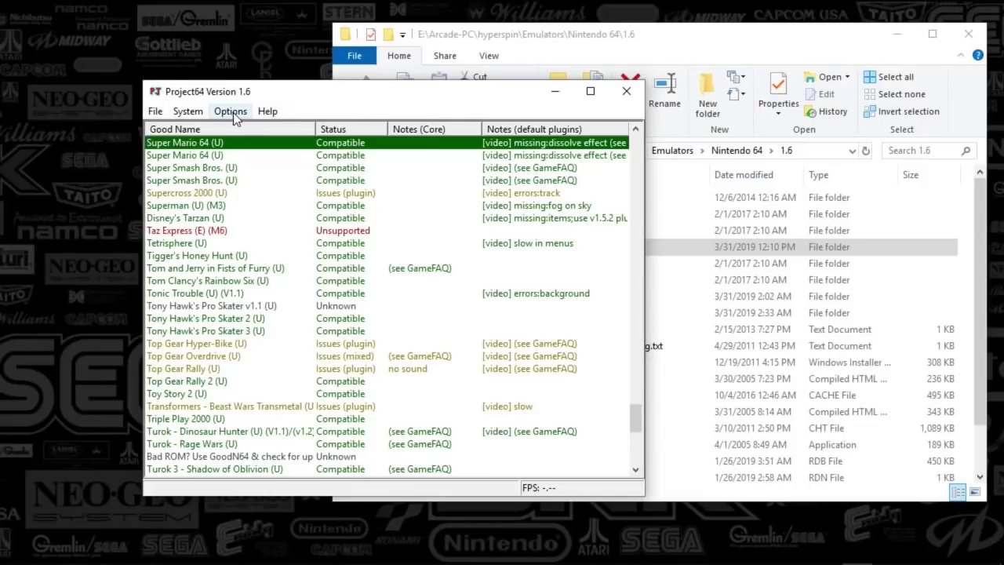
{"action": "left_click", "coordinate": [561, 38]}
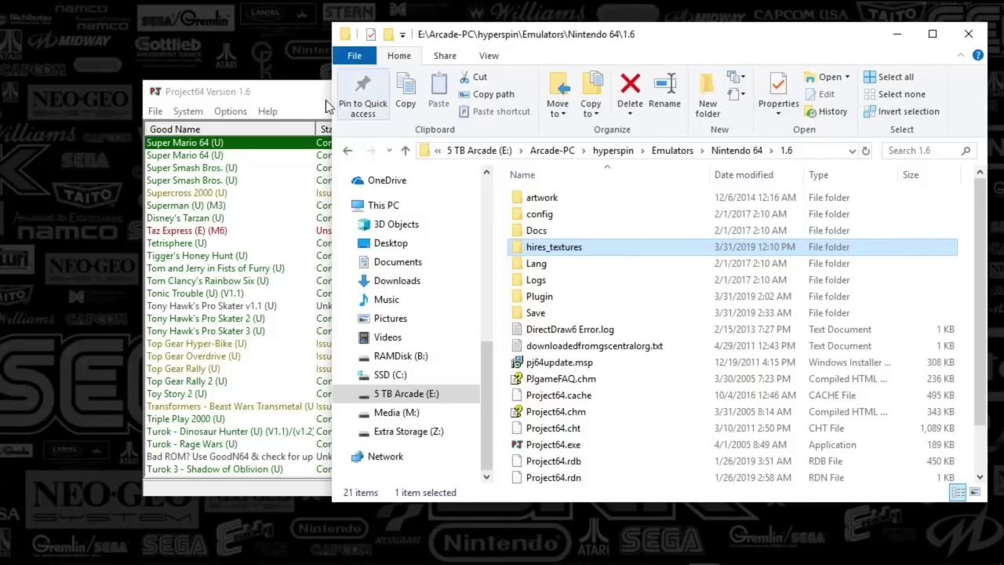
{"action": "left_click", "coordinate": [288, 94]}
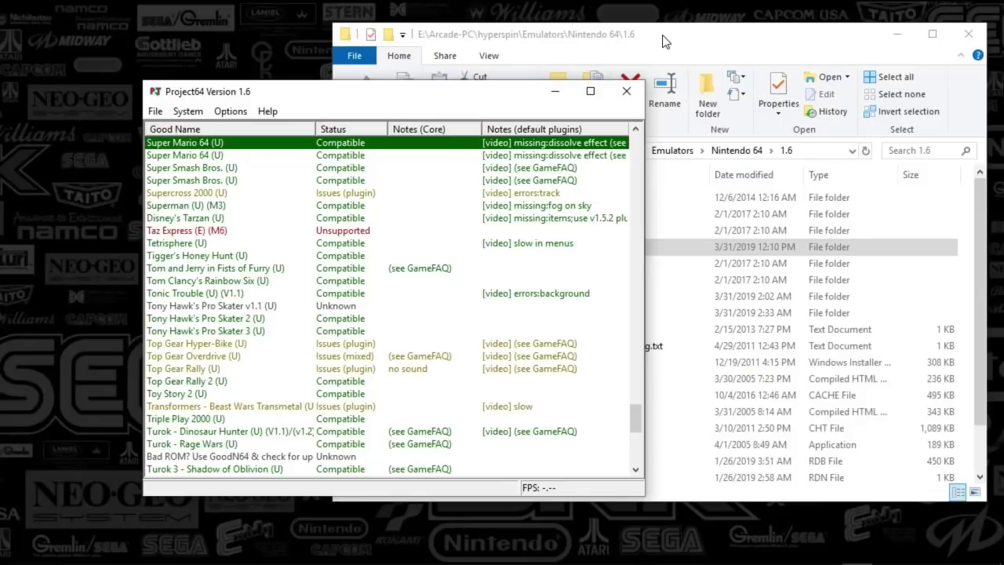
Step: Open the ZELDA MAJORA'S MASK folder inside hires_textures and look through its texture images
{"action": "left_click", "coordinate": [668, 40]}
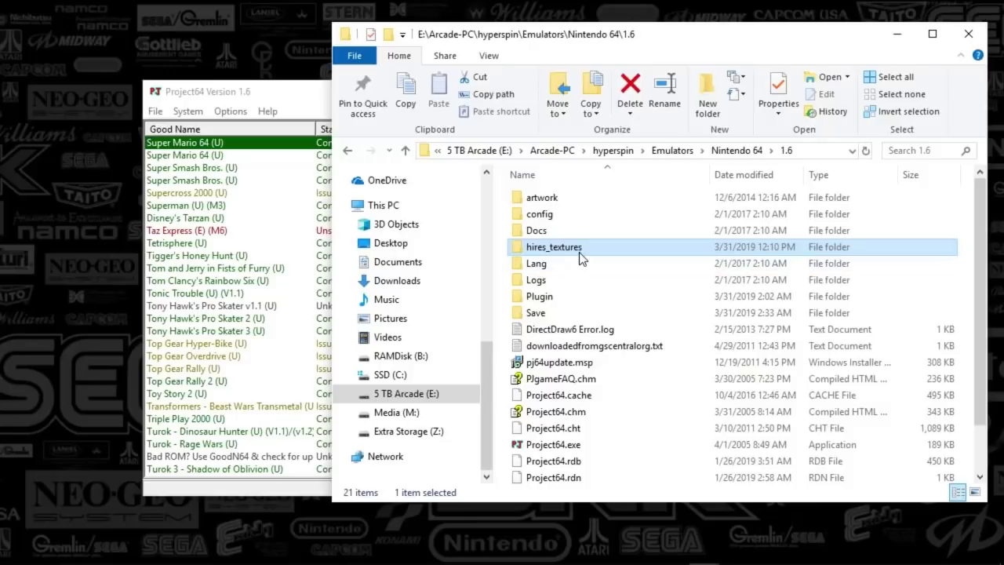
{"action": "double_click", "coordinate": [529, 253]}
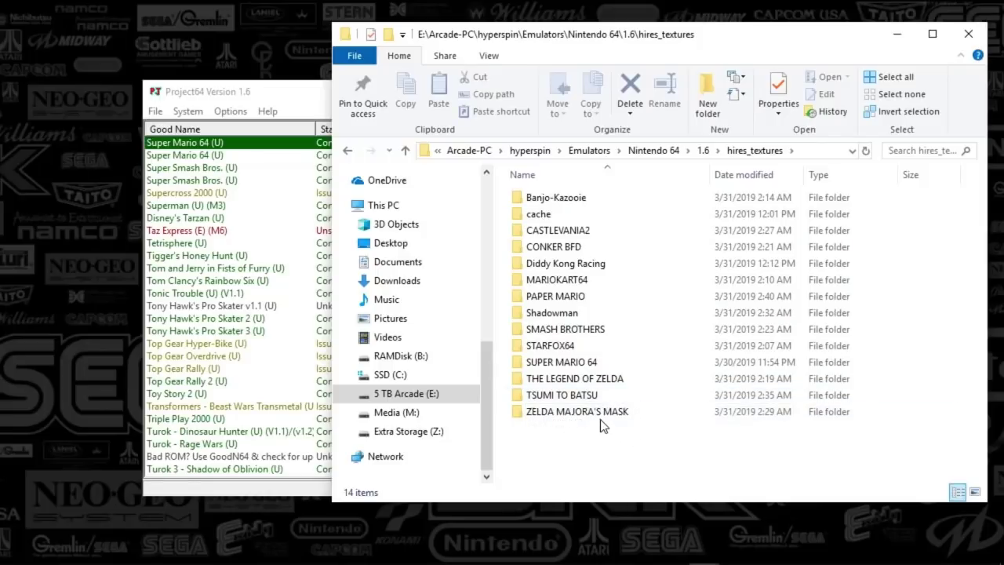
{"action": "double_click", "coordinate": [594, 419]}
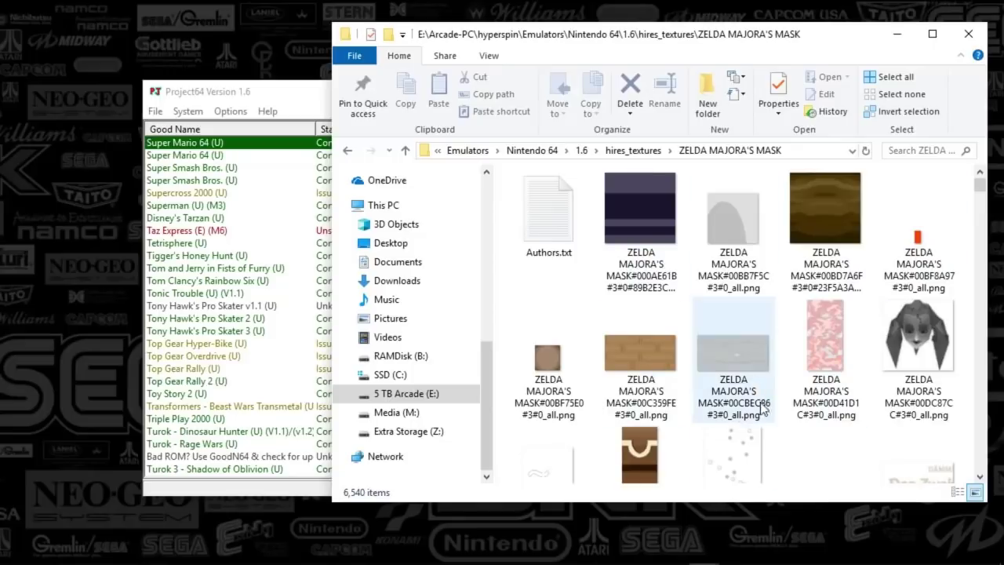
{"action": "scroll", "coordinate": [798, 341], "scroll_direction": "down", "scroll_amount": 15}
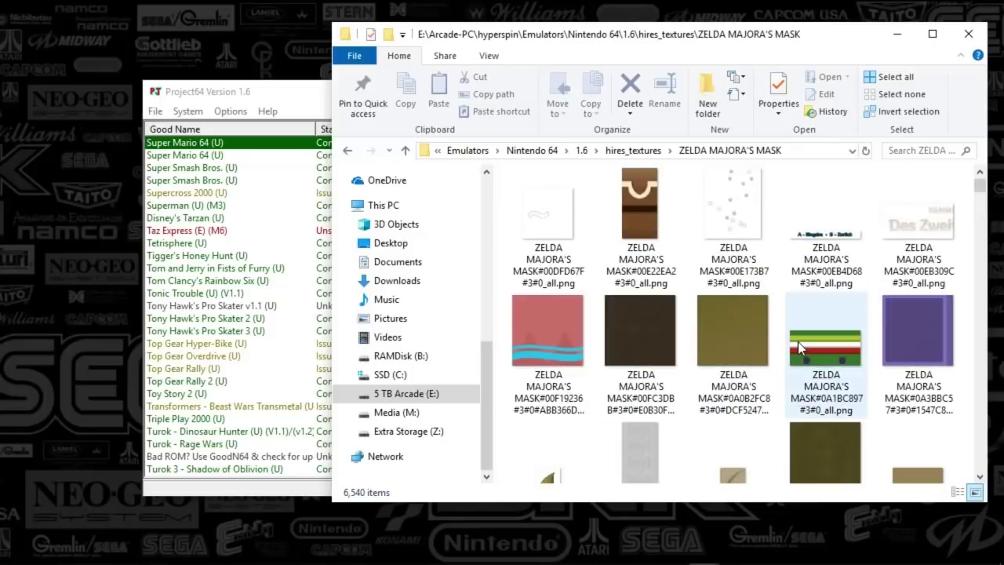
{"action": "scroll", "coordinate": [797, 343], "scroll_direction": "down", "scroll_amount": 10}
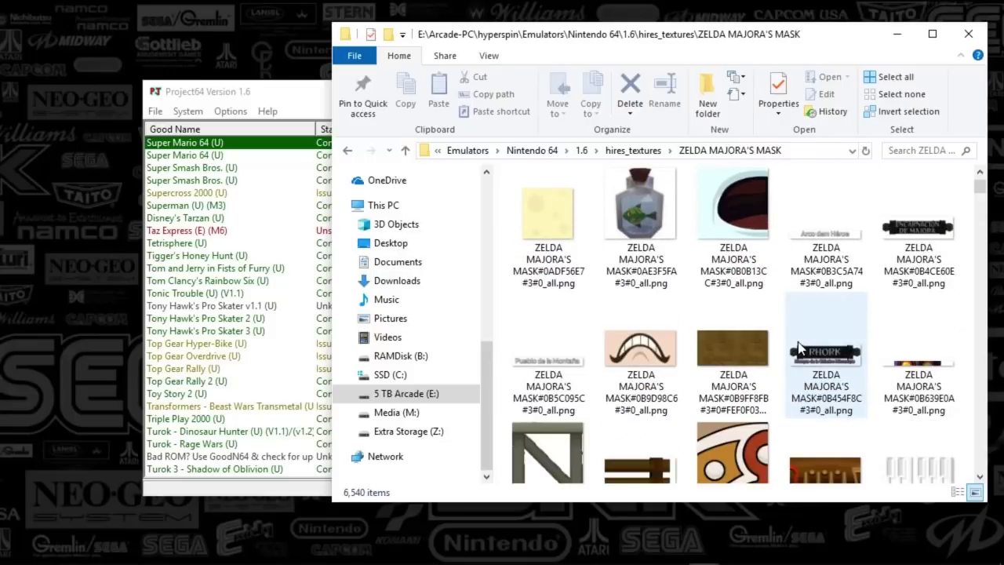
{"action": "scroll", "coordinate": [797, 345], "scroll_direction": "down", "scroll_amount": 15}
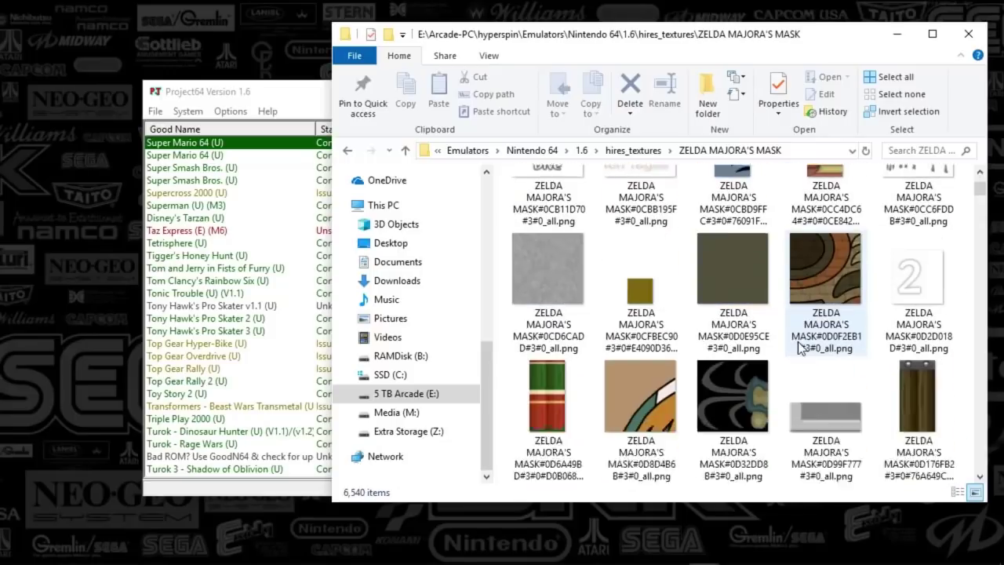
{"action": "scroll", "coordinate": [798, 345], "scroll_direction": "down", "scroll_amount": 12}
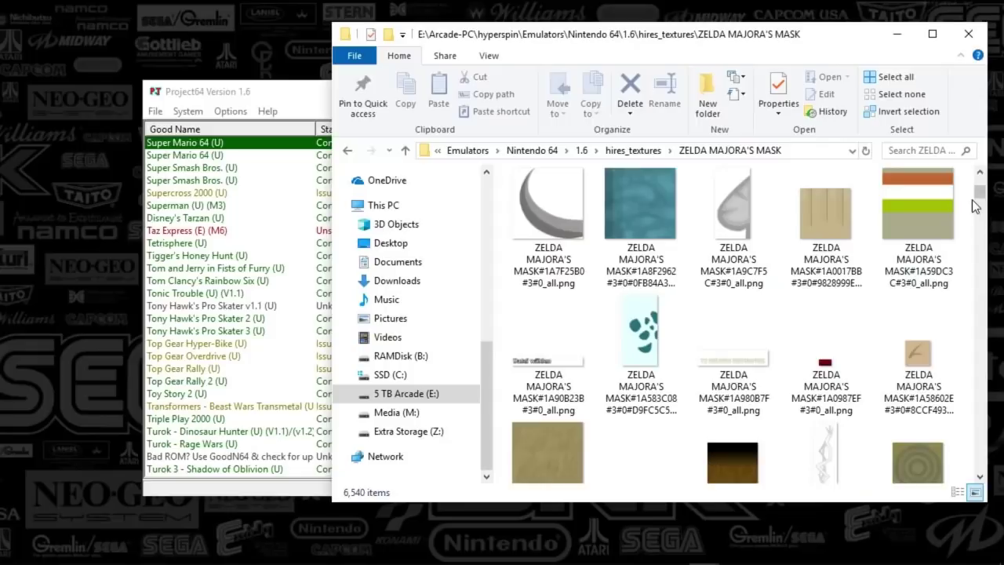
{"action": "mouse_move", "coordinate": [980, 192]}
{"action": "left_mouse_down"}
{"action": "mouse_move", "coordinate": [982, 217]}
{"action": "mouse_move", "coordinate": [980, 183]}
{"action": "left_mouse_up"}
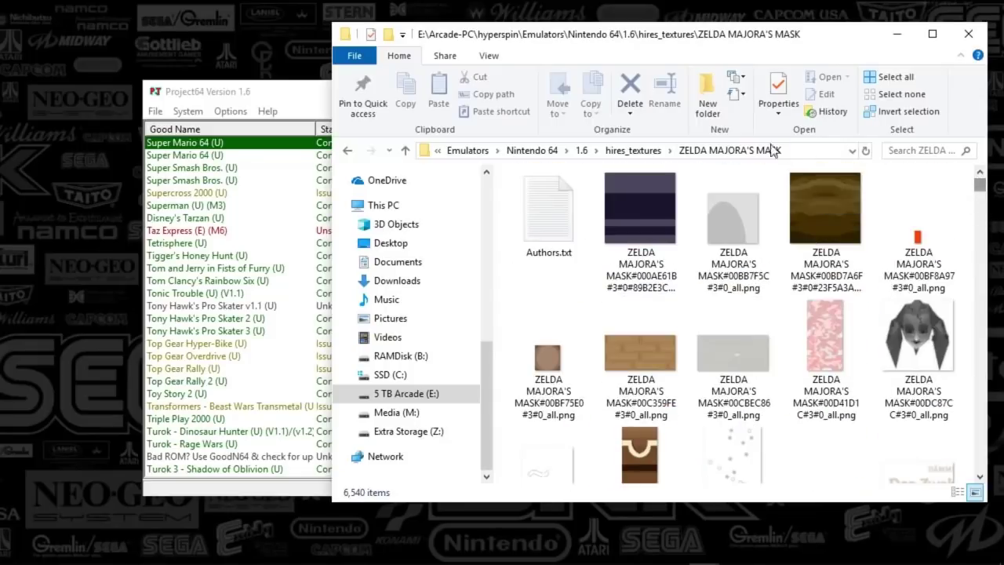
Step: Return to the hires_textures folder and review the texture pack folders for the individual games
{"action": "left_click", "coordinate": [630, 151]}
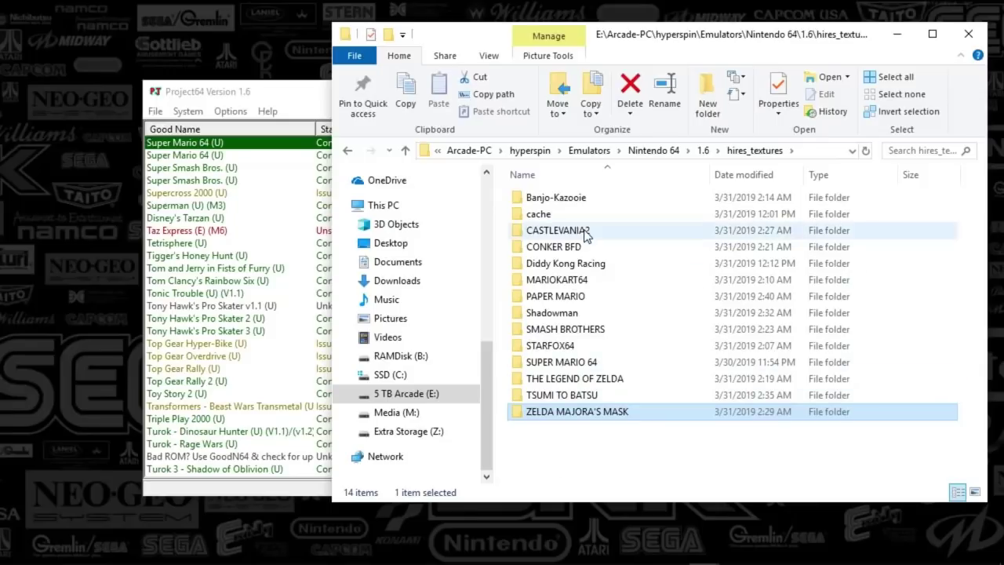
{"action": "mouse_move", "coordinate": [489, 561]}
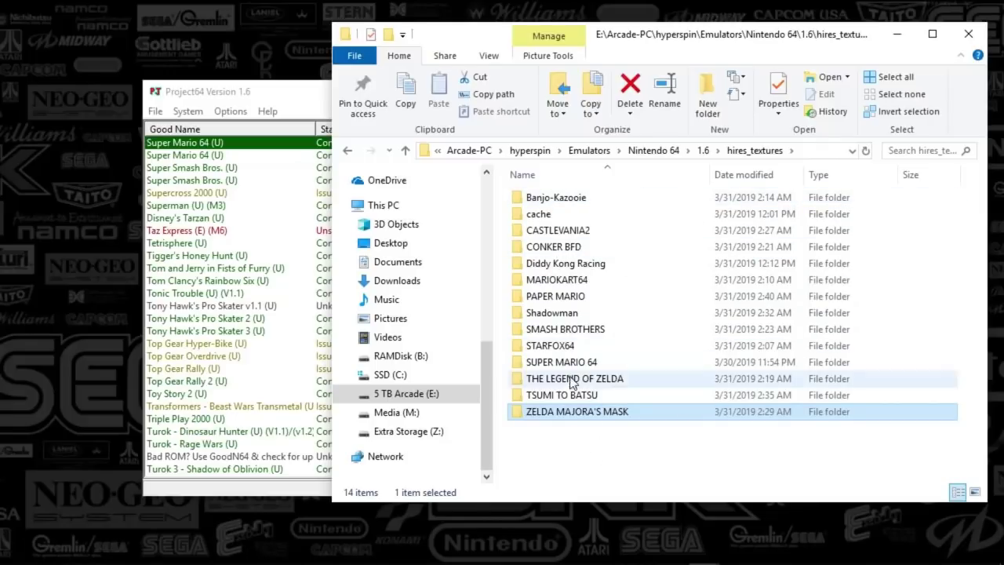
{"action": "mouse_move", "coordinate": [553, 388]}
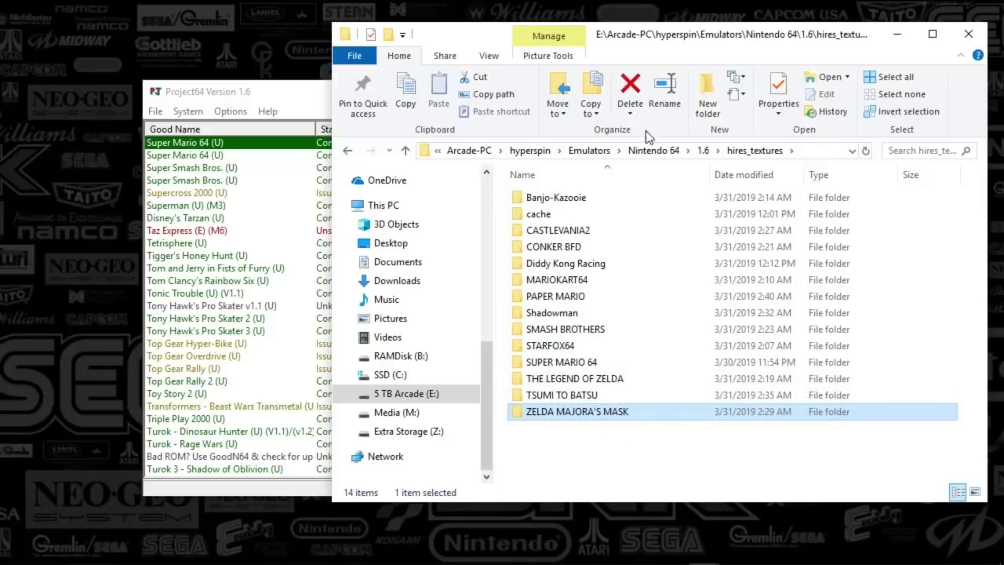
Step: Go up to the Emulators folder and open RetroArch_Master from it
{"action": "left_click", "coordinate": [590, 151]}
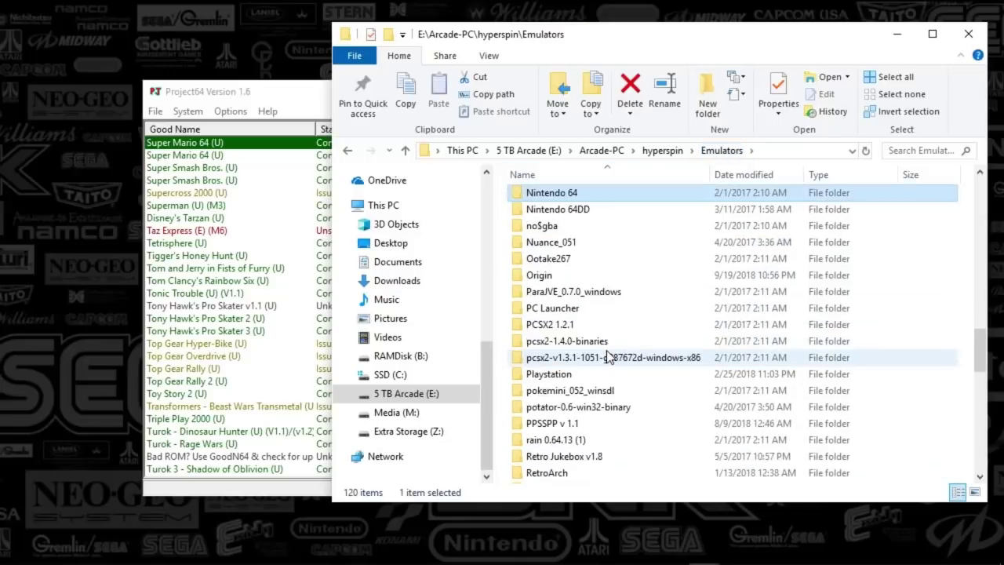
{"action": "scroll", "coordinate": [588, 359], "scroll_direction": "down", "scroll_amount": 6}
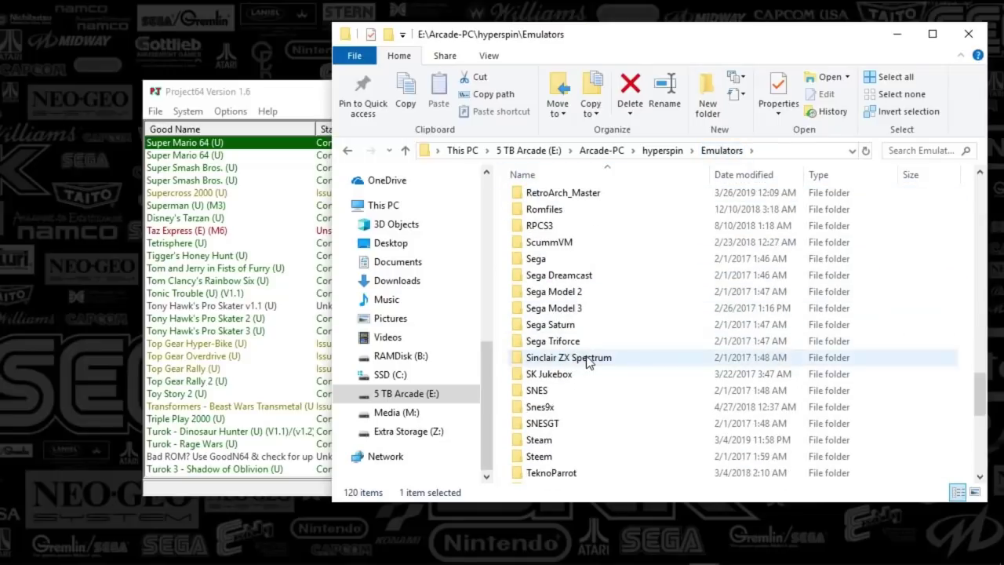
{"action": "scroll", "coordinate": [588, 359], "scroll_direction": "up", "scroll_amount": 6}
{"action": "scroll", "coordinate": [581, 389], "scroll_direction": "down", "scroll_amount": 6}
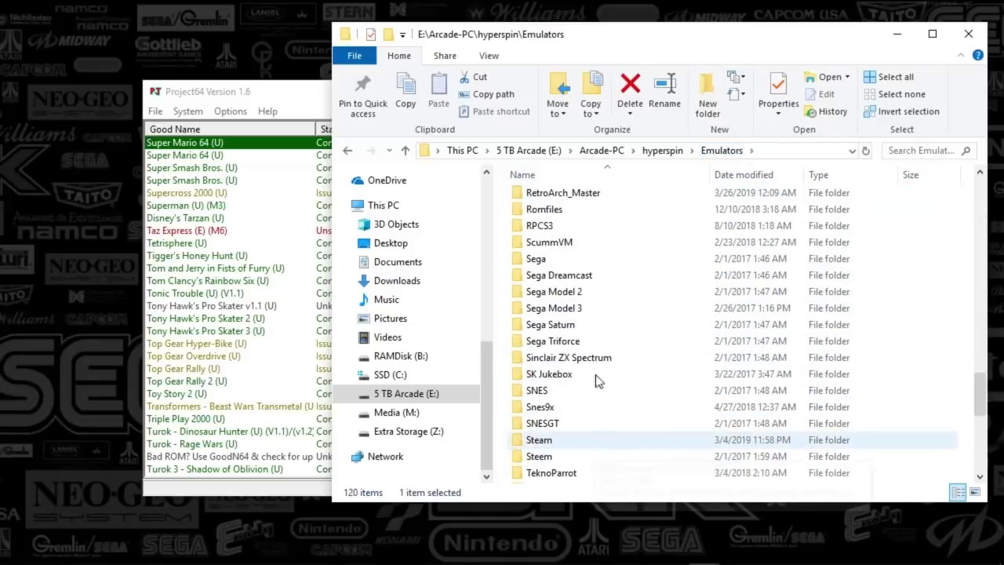
{"action": "double_click", "coordinate": [585, 196]}
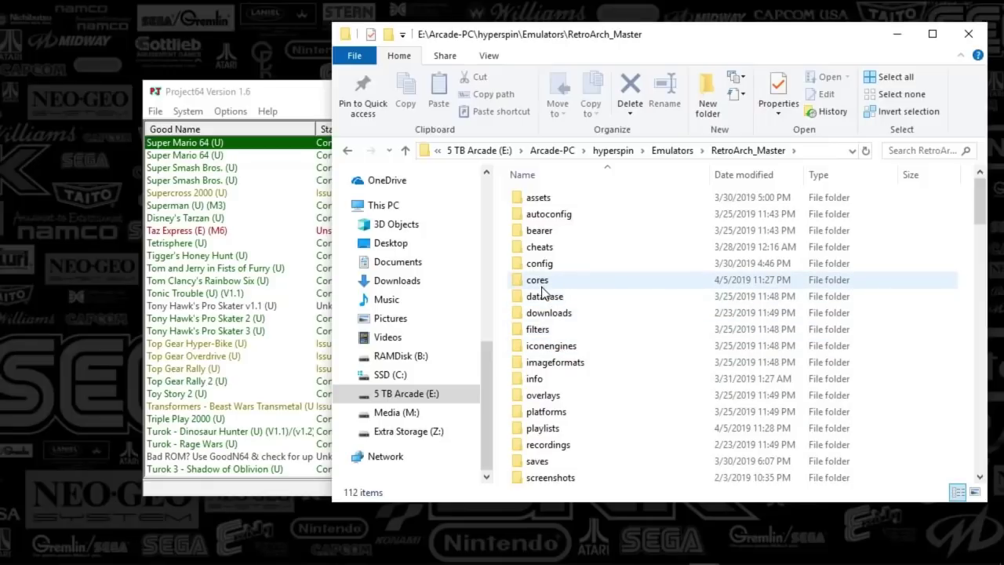
Step: Open the cores\system\mupen64plus\cache folder of RetroArch_Master to view the HTC texture cache files
{"action": "mouse_move", "coordinate": [534, 289]}
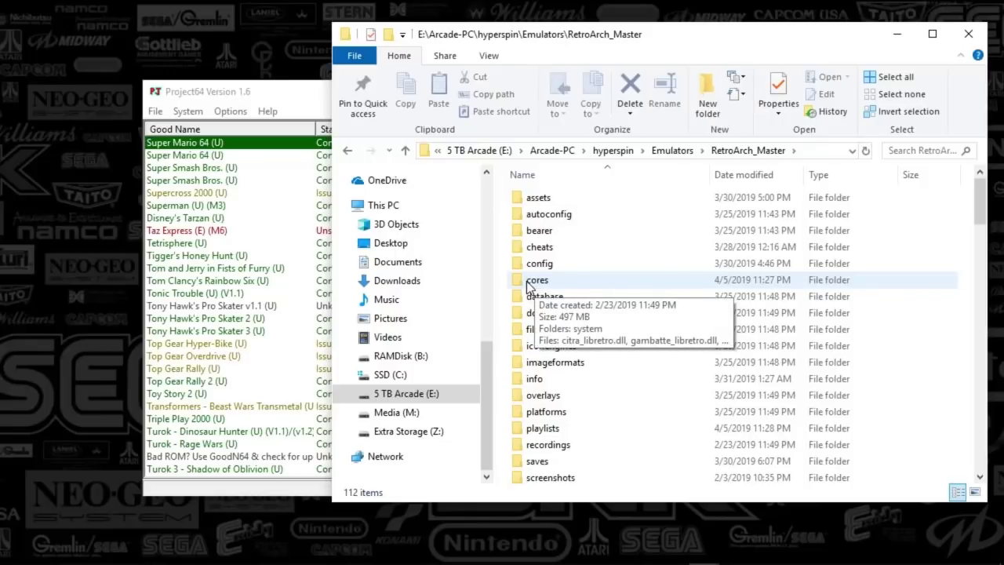
{"action": "double_click", "coordinate": [540, 283]}
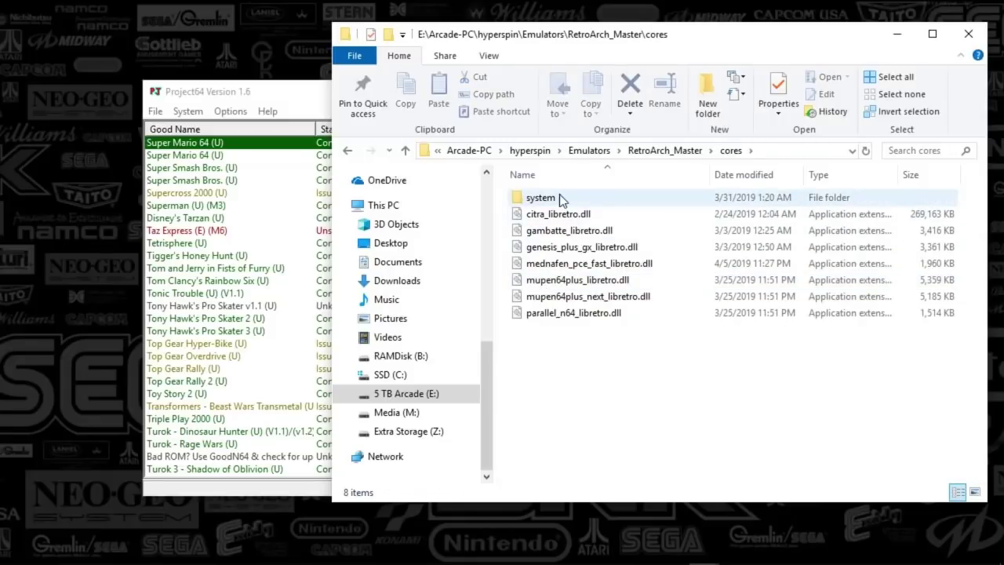
{"action": "double_click", "coordinate": [530, 201]}
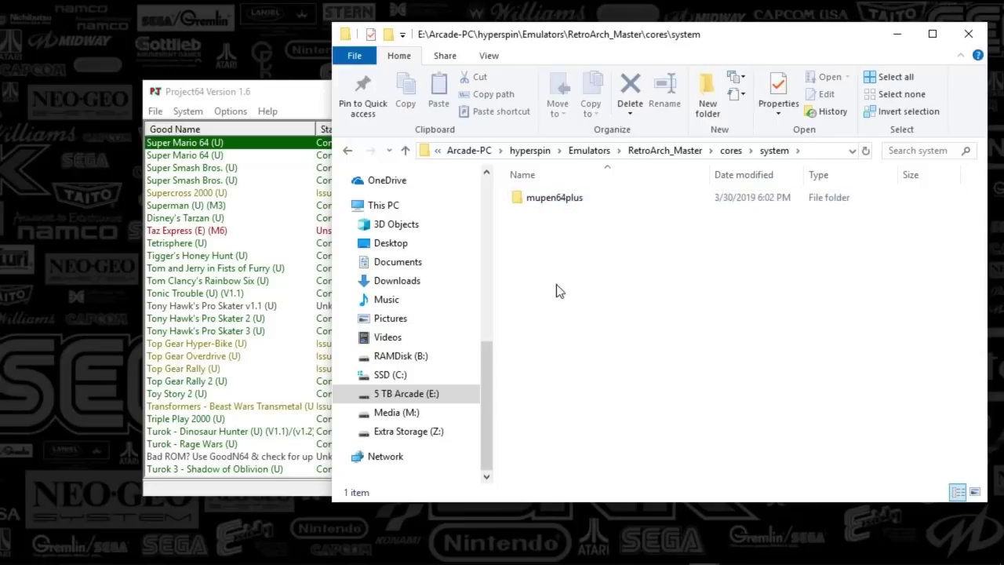
{"action": "double_click", "coordinate": [566, 199]}
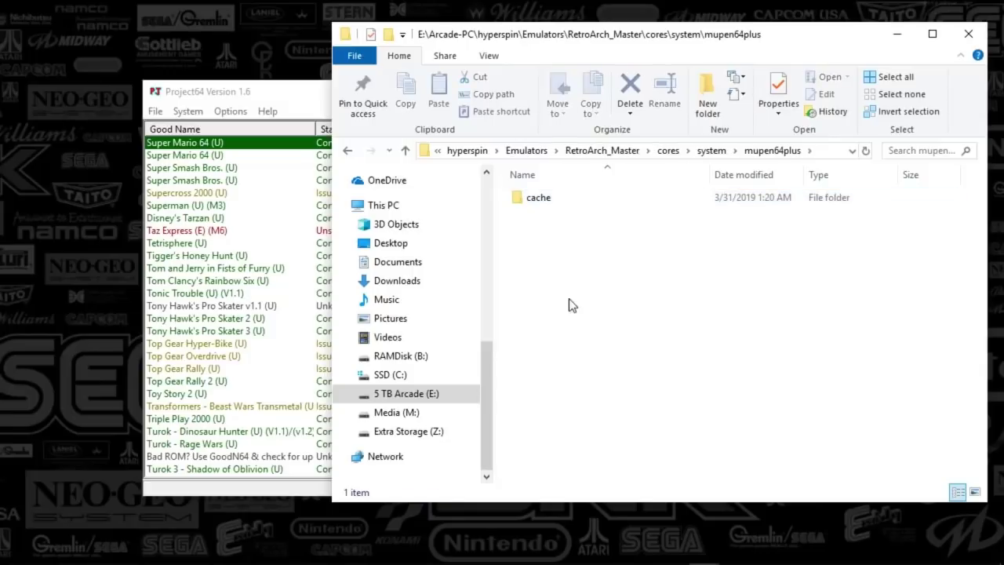
{"action": "double_click", "coordinate": [533, 201]}
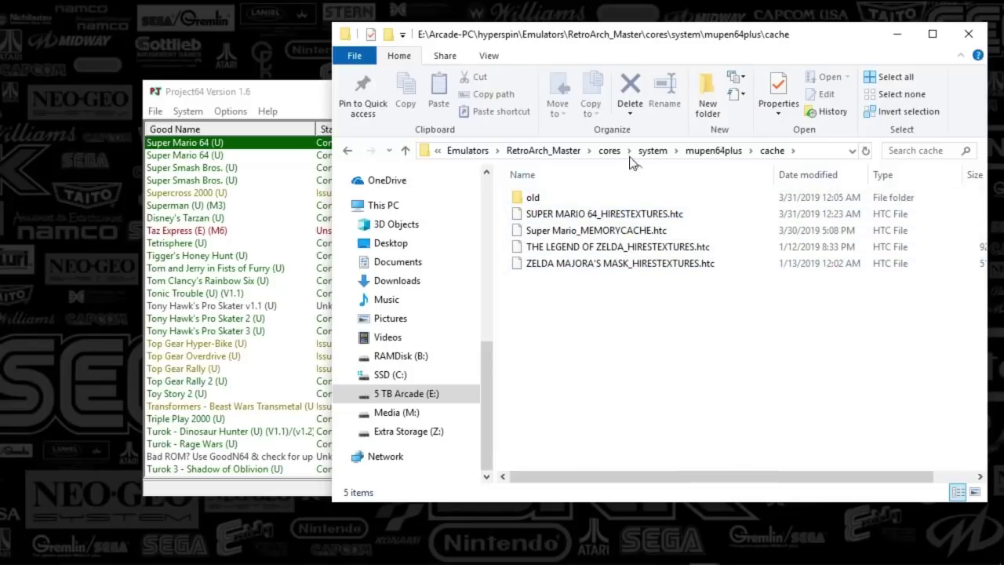
Step: View the cache files under RetroArch_Master\system\Mupen64plus and return to the Mupen64plus folder to locate hires_textures
{"action": "left_click", "coordinate": [549, 153]}
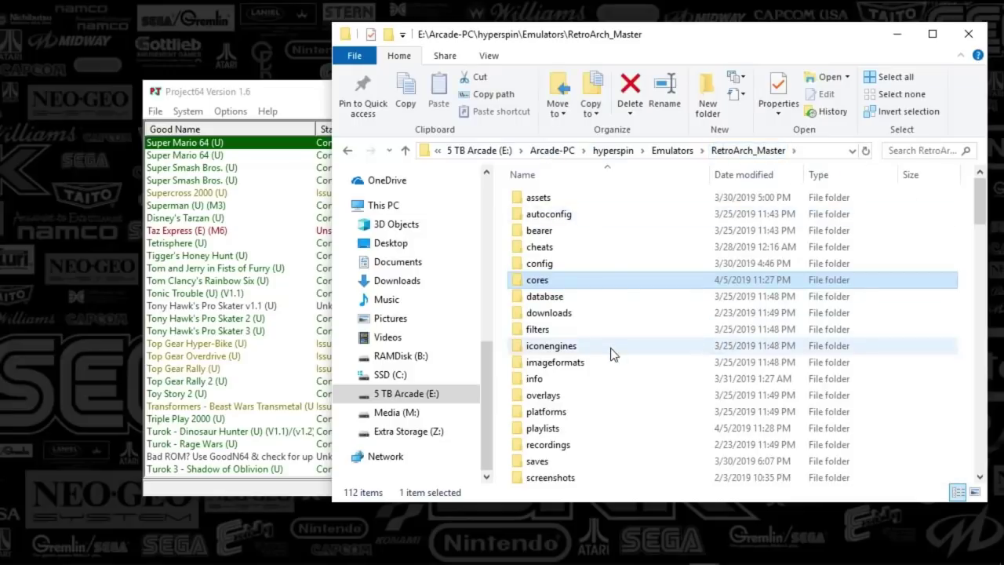
{"action": "scroll", "coordinate": [581, 445], "scroll_direction": "down", "scroll_amount": 6}
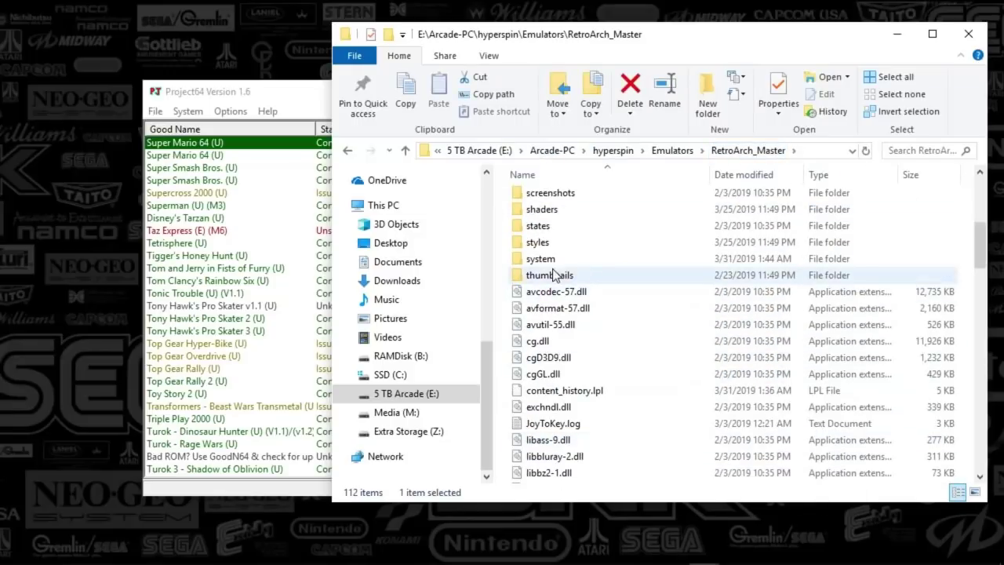
{"action": "double_click", "coordinate": [529, 262]}
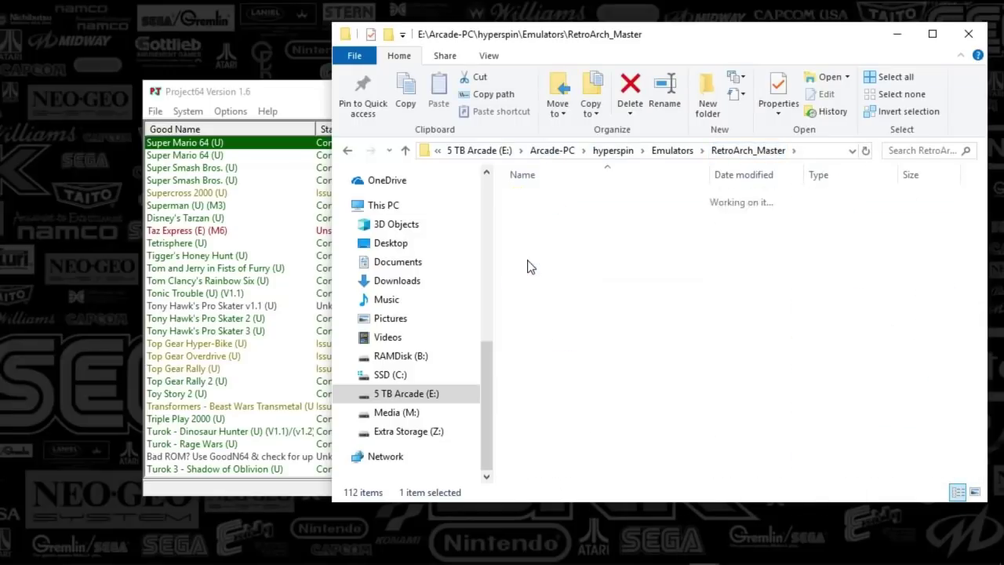
{"action": "double_click", "coordinate": [536, 200]}
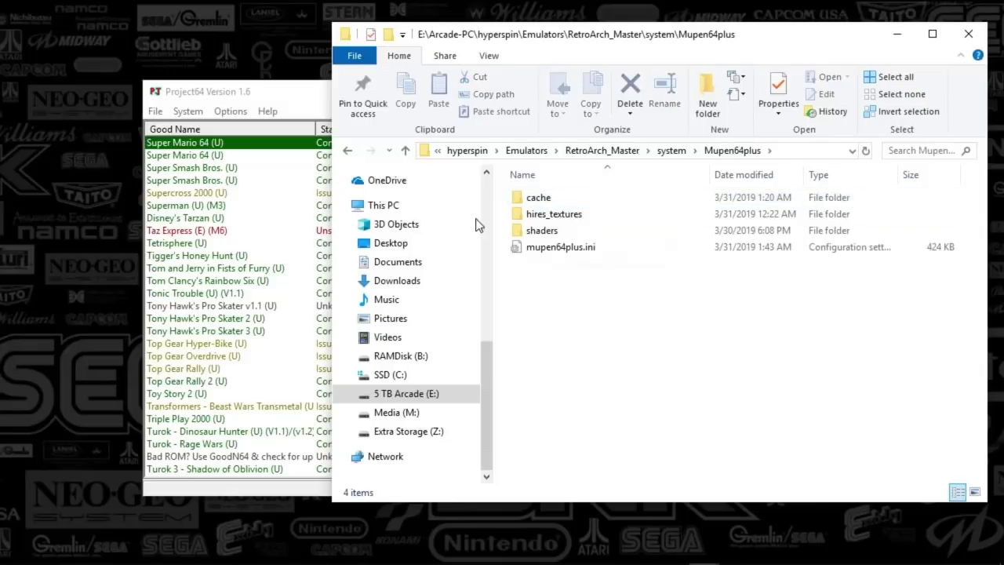
{"action": "double_click", "coordinate": [538, 198]}
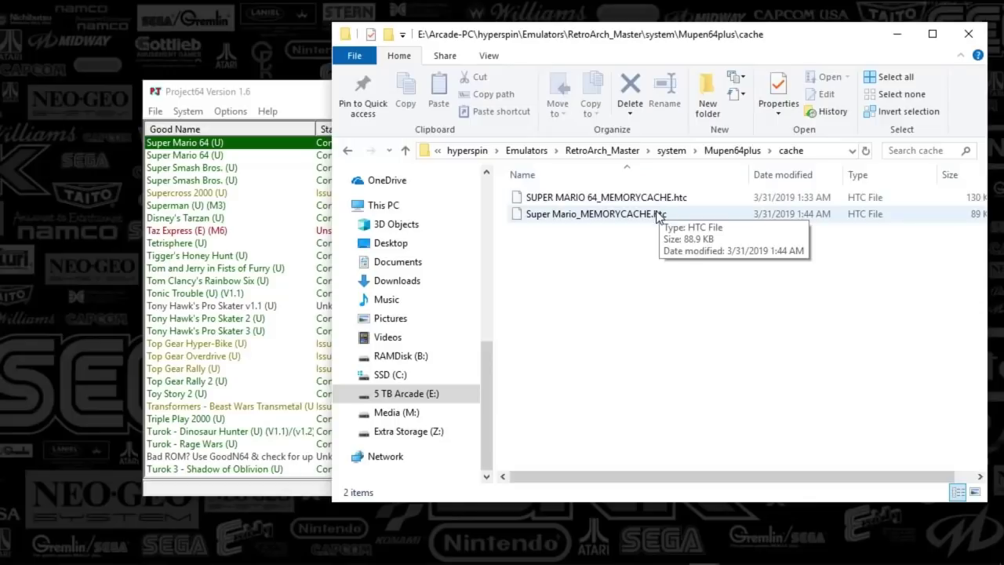
{"action": "left_click", "coordinate": [742, 154]}
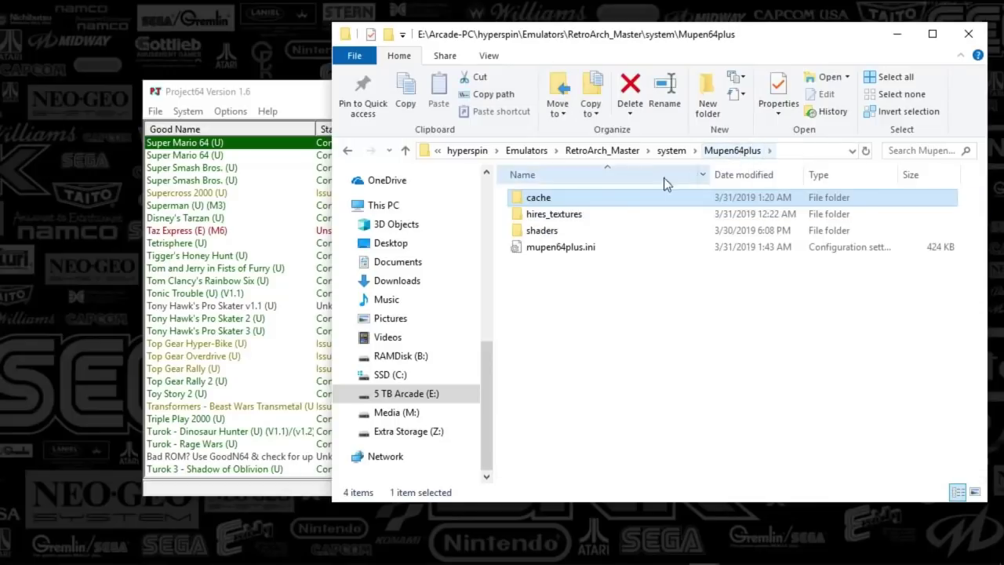
{"action": "mouse_move", "coordinate": [542, 218]}
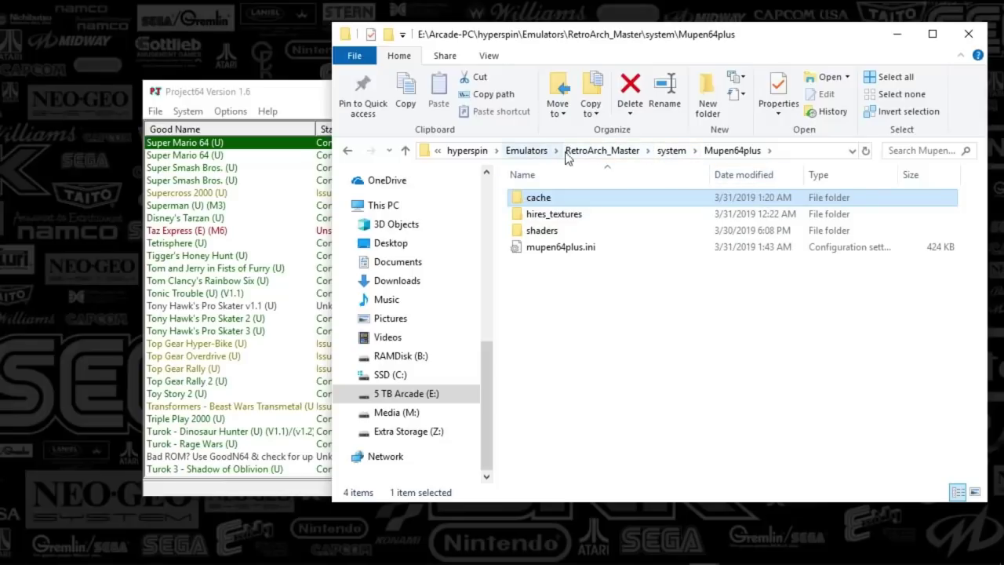
Step: Go back to the Emulators folder and open the 1.6 folder inside Nintendo 64
{"action": "left_click", "coordinate": [528, 150]}
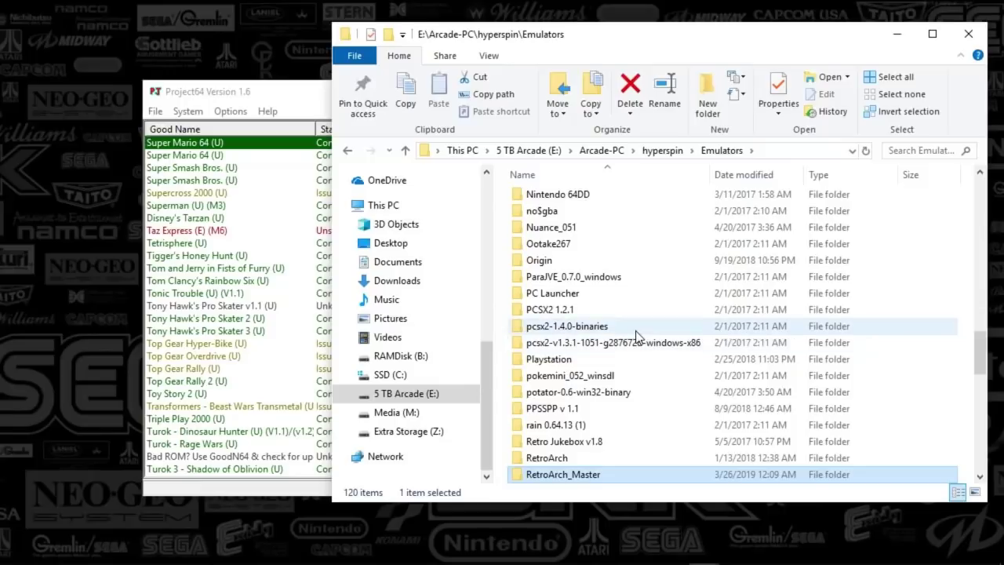
{"action": "scroll", "coordinate": [635, 330], "scroll_direction": "up", "scroll_amount": 6}
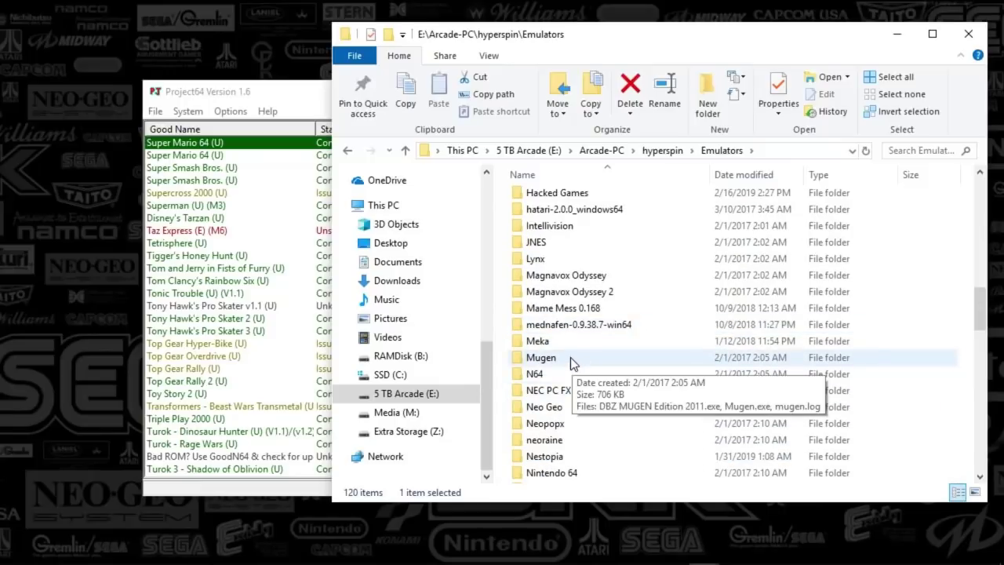
{"action": "scroll", "coordinate": [615, 355], "scroll_direction": "down", "scroll_amount": 6}
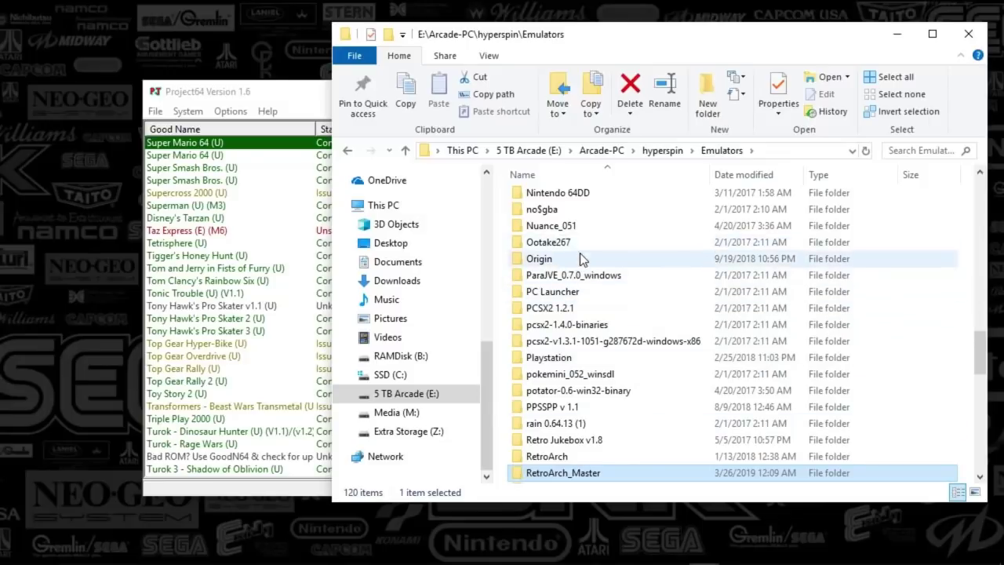
{"action": "scroll", "coordinate": [602, 337], "scroll_direction": "up", "scroll_amount": 6}
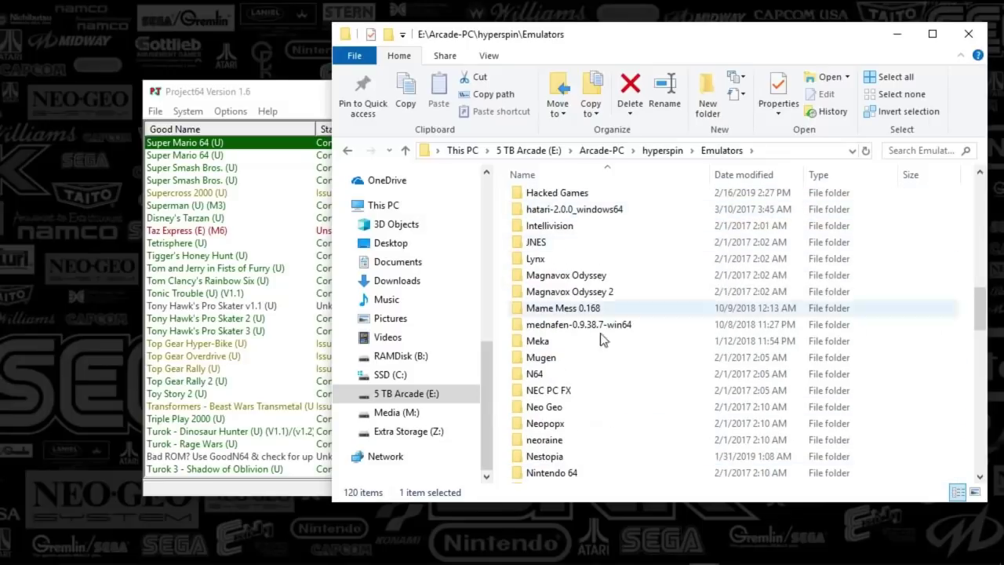
{"action": "double_click", "coordinate": [573, 473]}
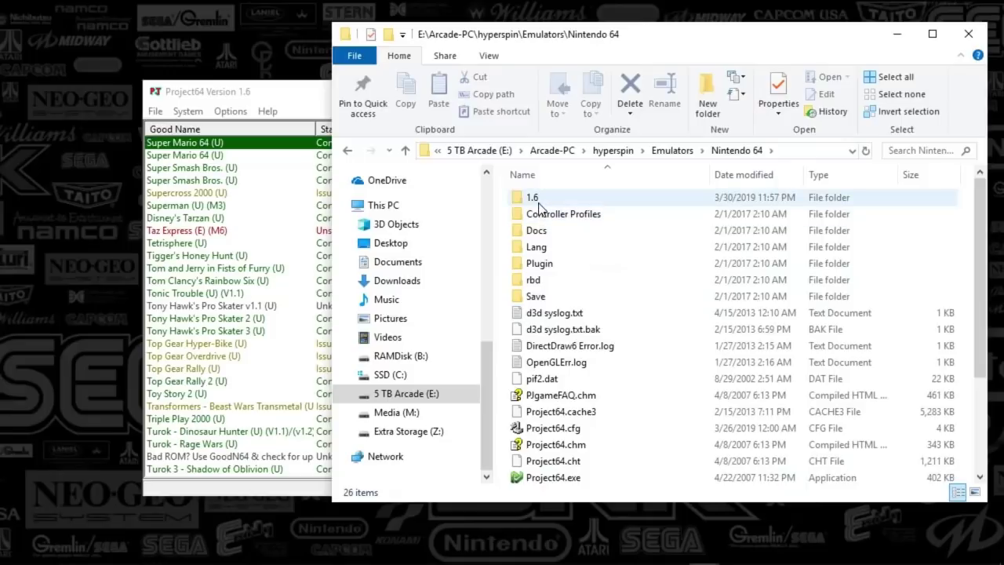
{"action": "double_click", "coordinate": [531, 197]}
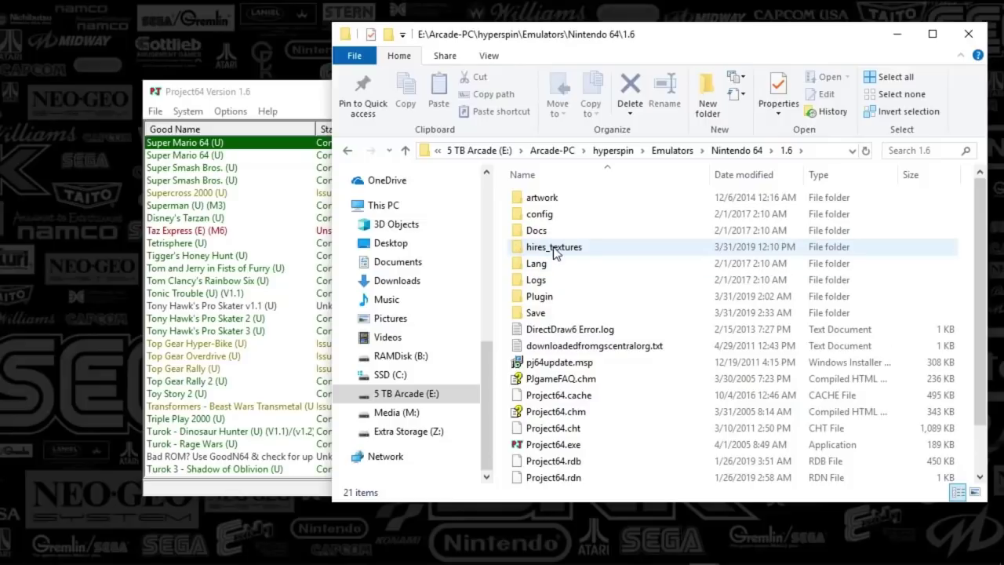
Step: Open the Plugin folder inside 1.6 and select the GLideN64.dll graphics plugin file
{"action": "mouse_move", "coordinate": [579, 250]}
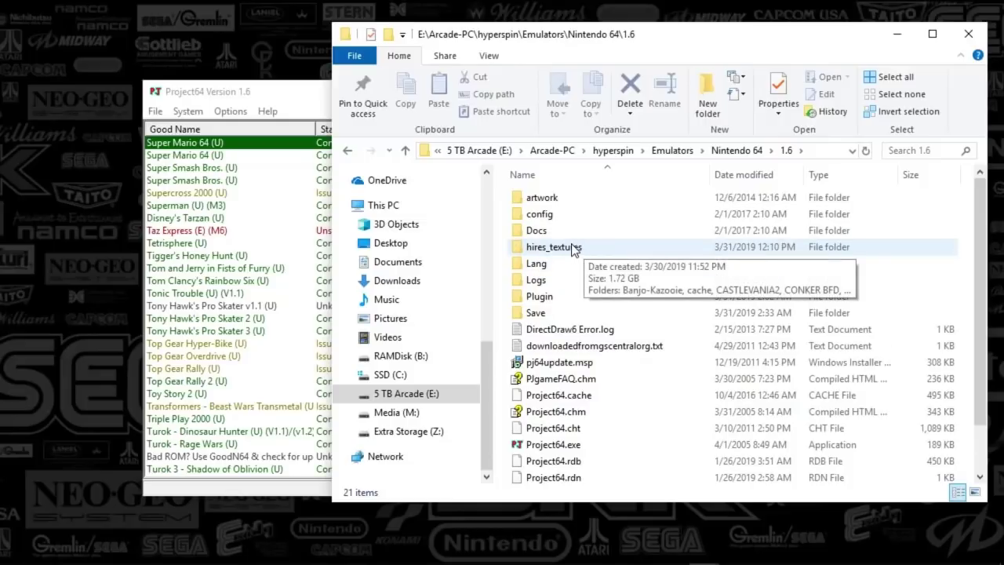
{"action": "double_click", "coordinate": [551, 299]}
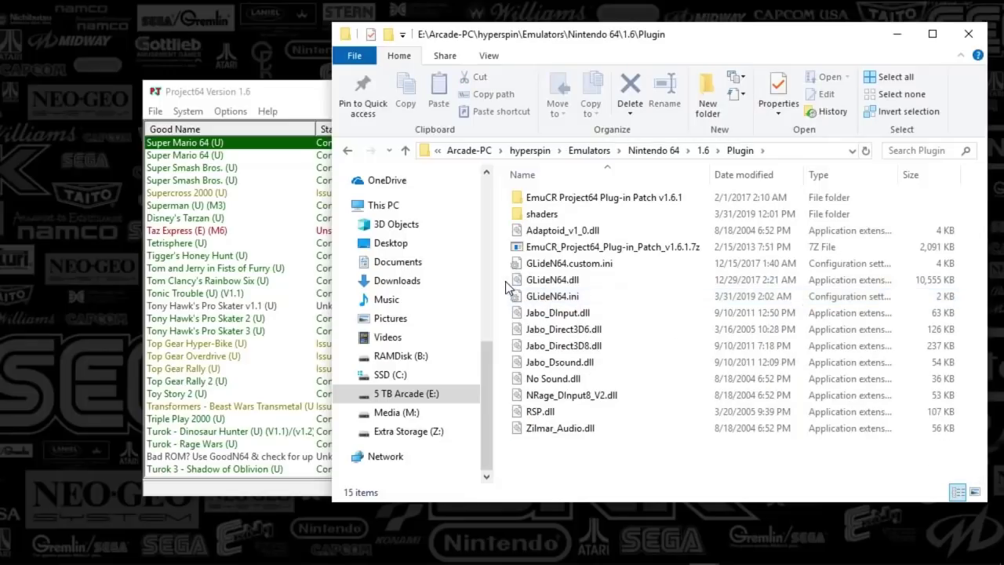
{"action": "left_click_drag", "start_coordinate": [506, 288], "coordinate": [565, 306]}
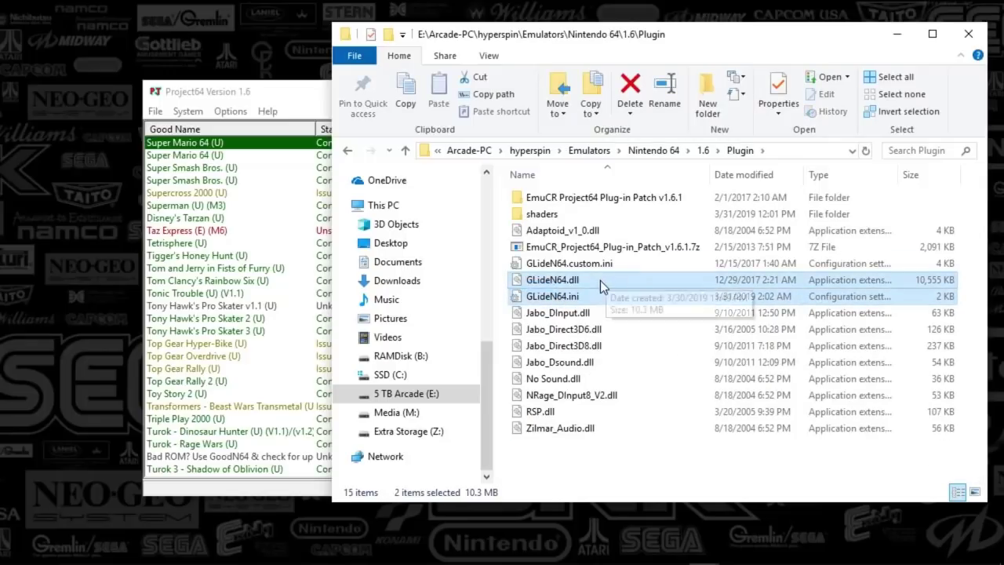
{"action": "left_click", "coordinate": [600, 280]}
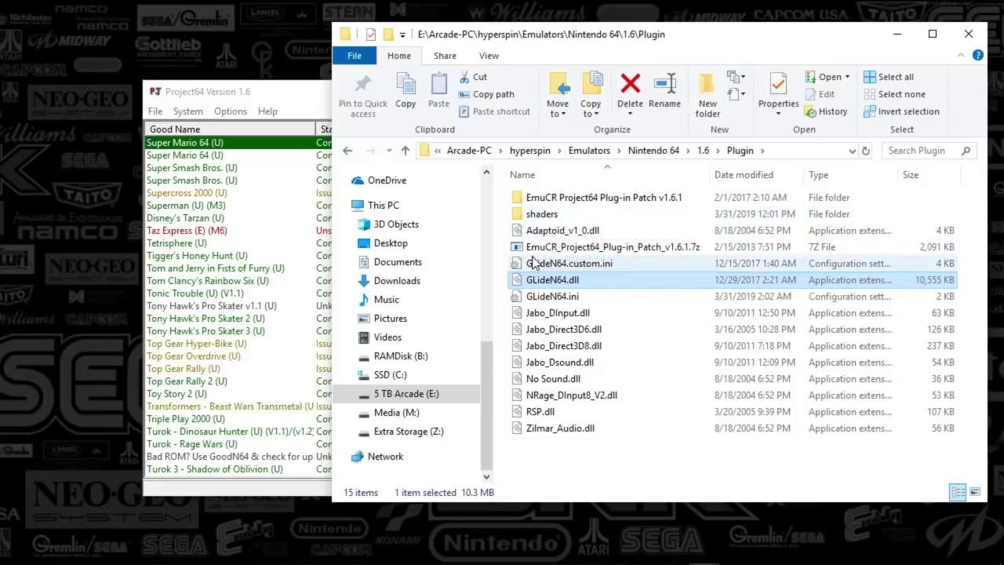
Step: Switch to Project64 and look through the GLideN64 graphics plugin's Emulation, Frame buffer and Texture enhancement settings, closing them without changes
{"action": "left_click", "coordinate": [309, 100]}
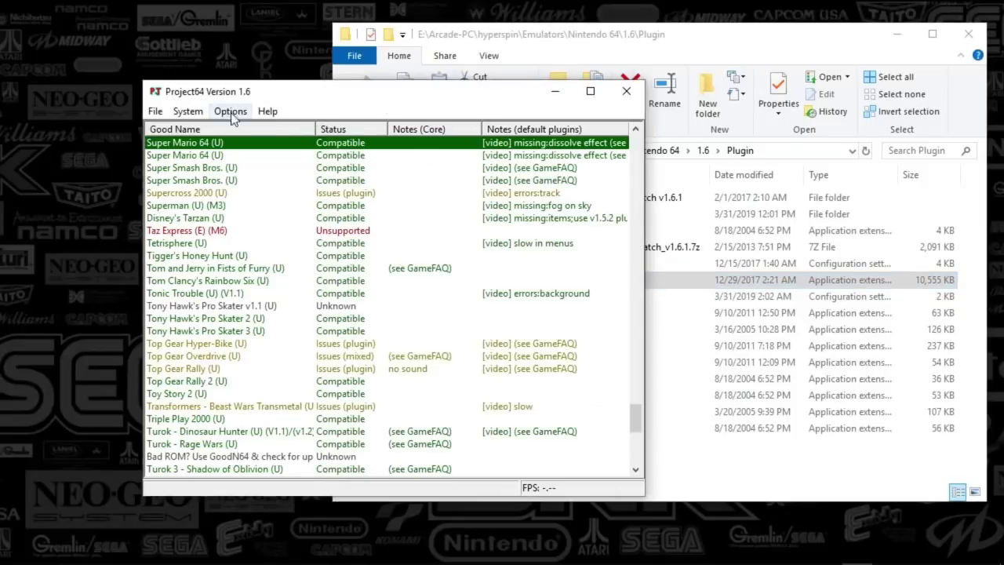
{"action": "left_click_drag", "start_coordinate": [223, 93], "coordinate": [249, 91]}
{"action": "left_click", "coordinate": [259, 111]}
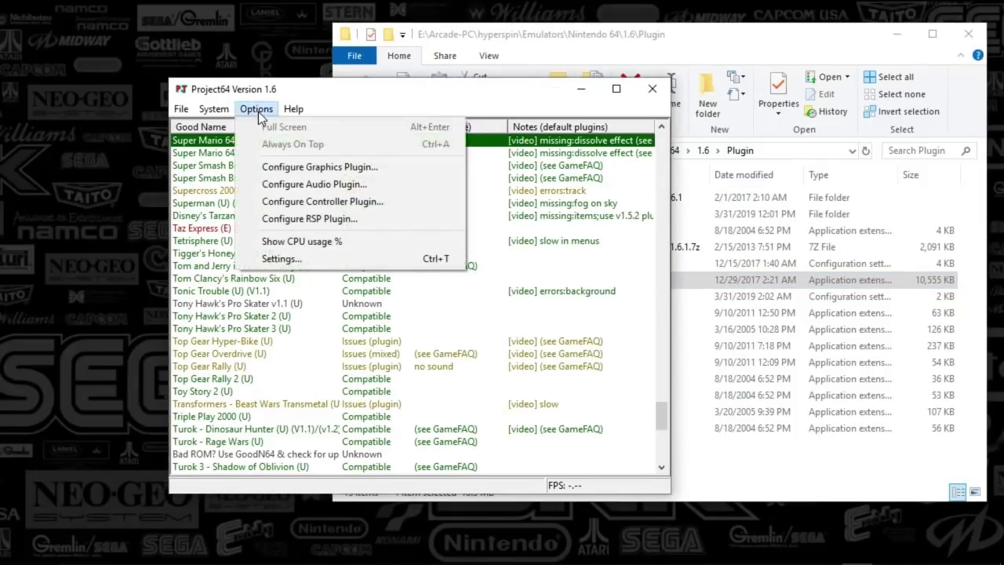
{"action": "left_click", "coordinate": [284, 168]}
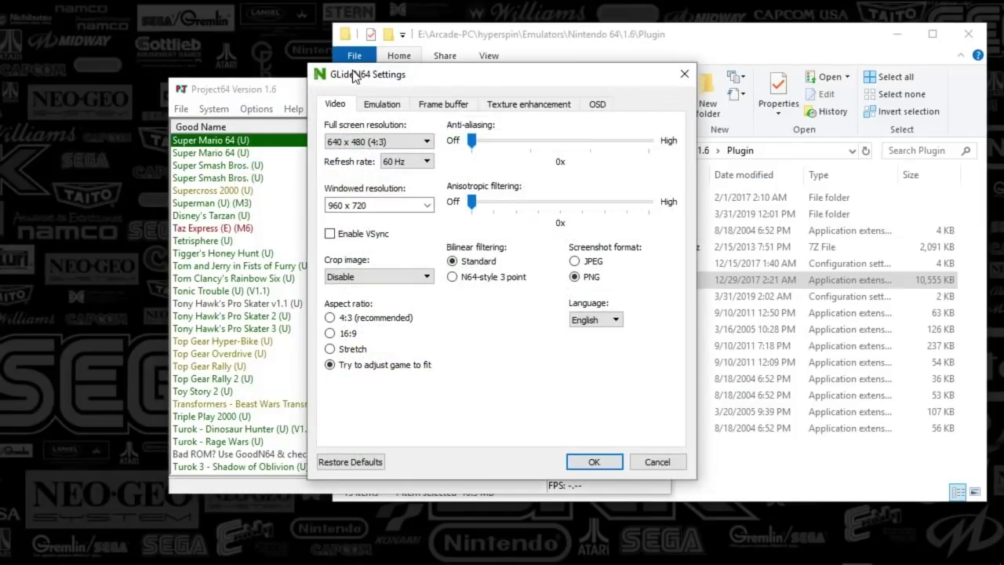
{"action": "left_click", "coordinate": [385, 105]}
{"action": "left_click", "coordinate": [446, 104]}
{"action": "left_click", "coordinate": [508, 105]}
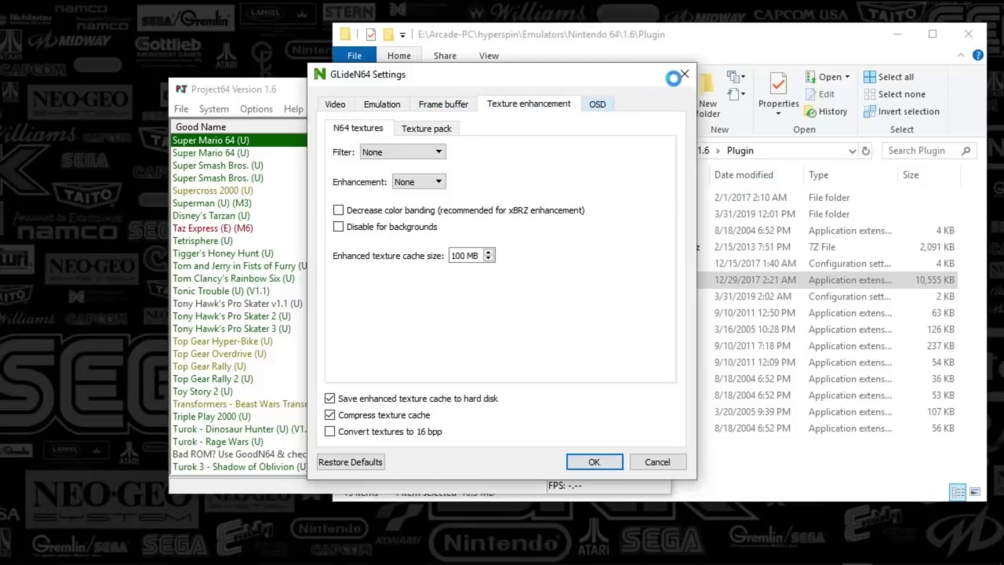
{"action": "left_click", "coordinate": [684, 74]}
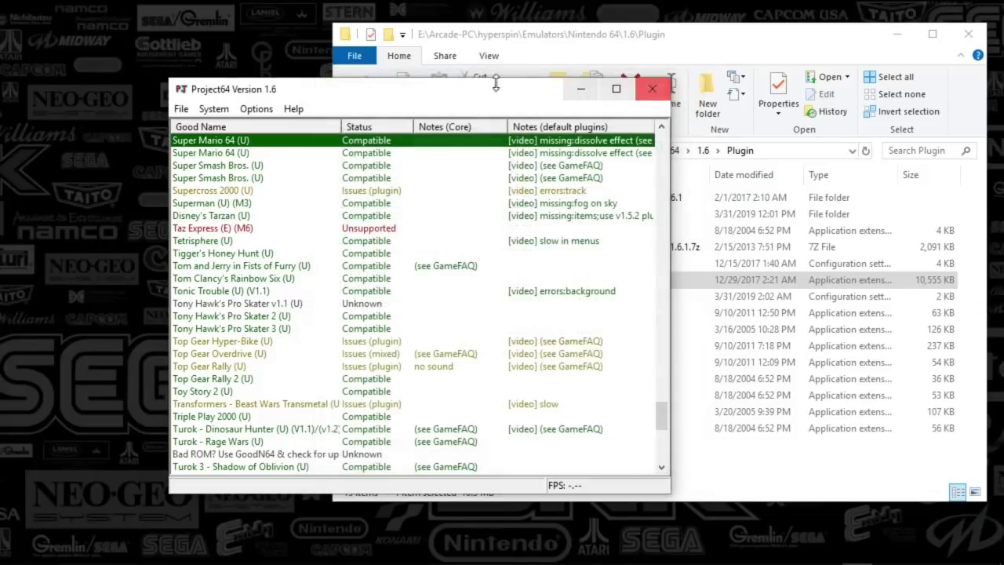
Step: View the RSP plugin configuration and close it without changes
{"action": "left_click", "coordinate": [256, 110]}
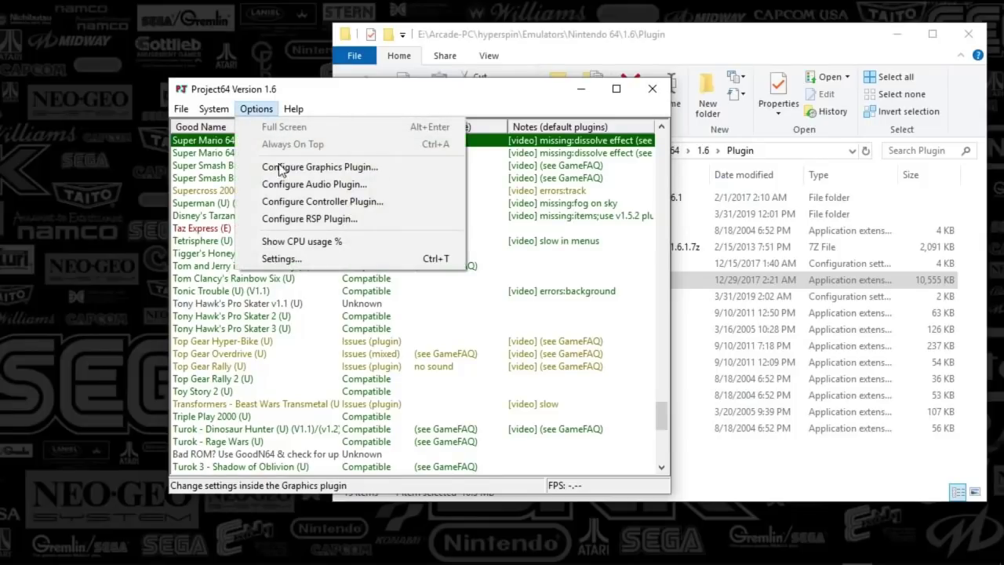
{"action": "left_click", "coordinate": [345, 224]}
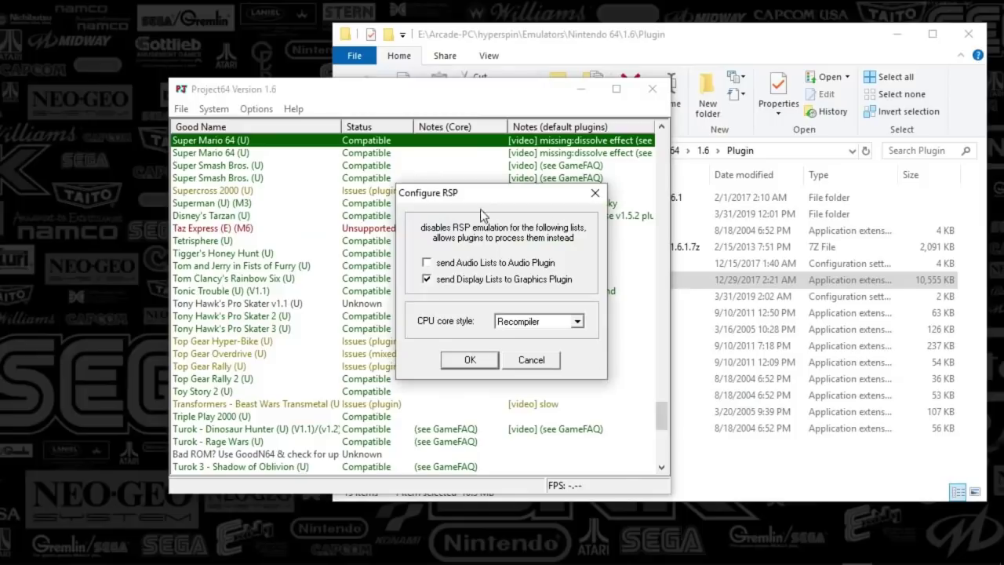
{"action": "left_click", "coordinate": [600, 189]}
Step: Check which video, audio and input plugins are selected in the Project64 settings, leaving them unchanged
{"action": "left_click", "coordinate": [257, 109]}
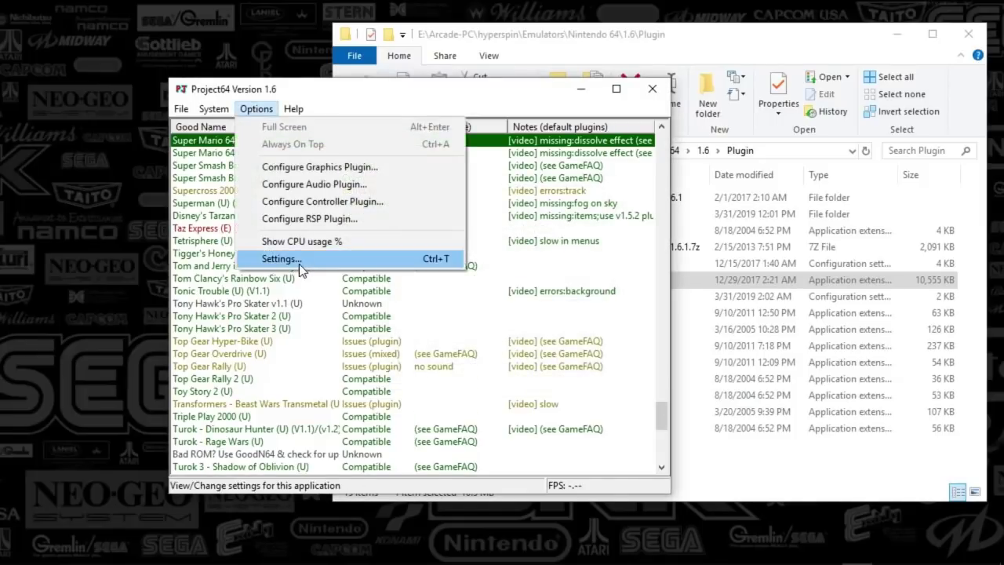
{"action": "left_click", "coordinate": [299, 260]}
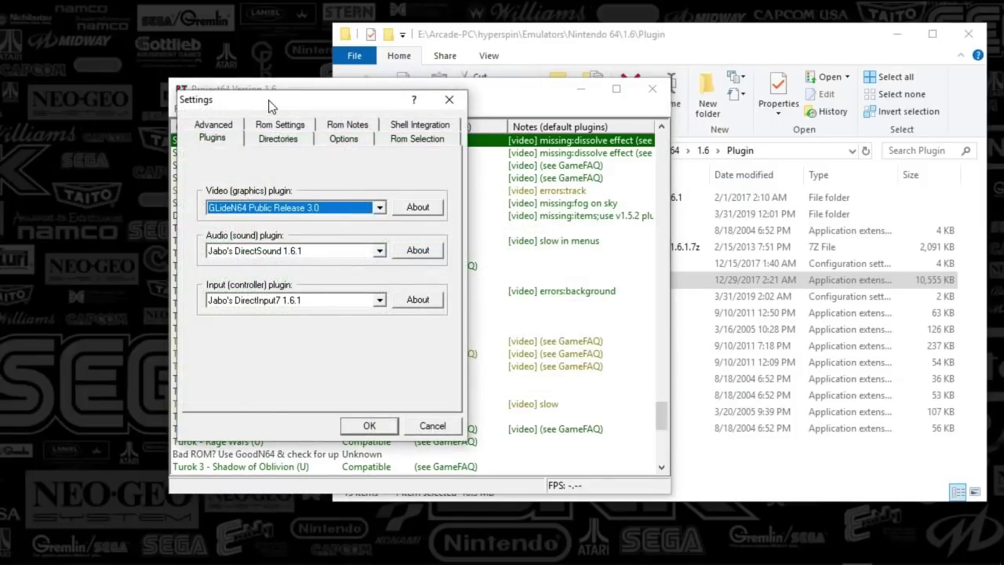
{"action": "left_click_drag", "start_coordinate": [272, 110], "coordinate": [347, 113]}
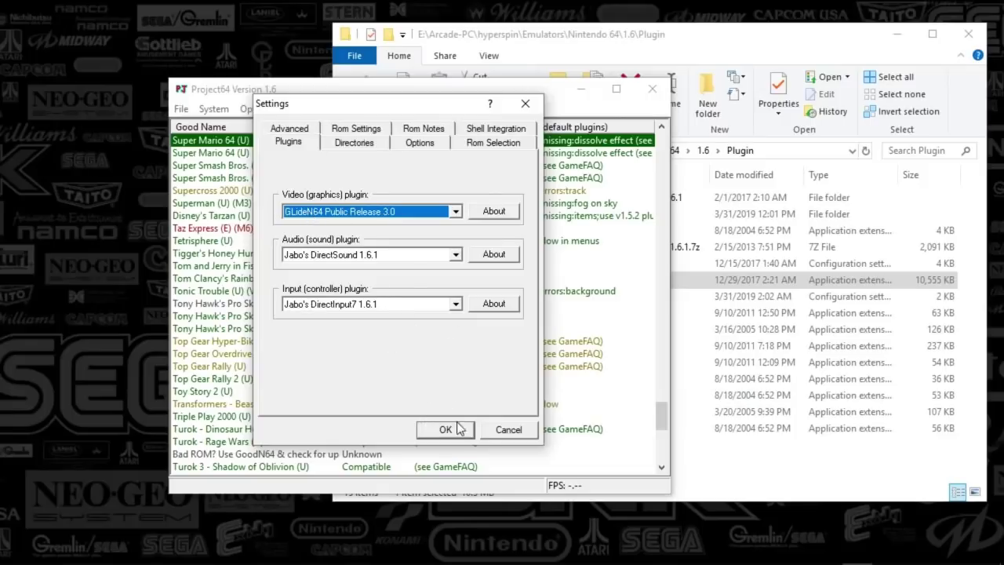
{"action": "left_click", "coordinate": [503, 432]}
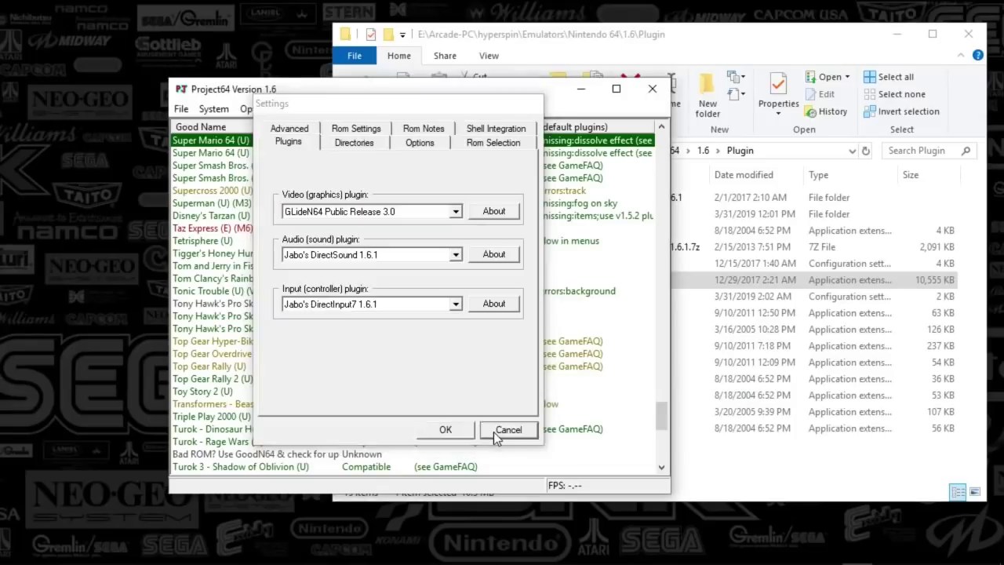
Step: Reopen the graphics plugin configuration and review its Video, Emulation and Frame buffer settings
{"action": "left_click", "coordinate": [255, 109]}
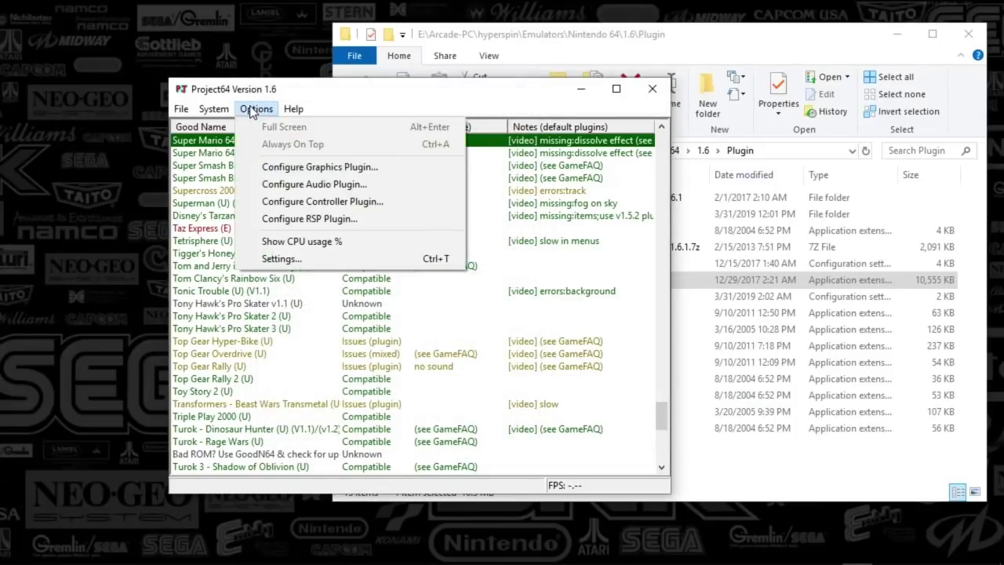
{"action": "left_click", "coordinate": [277, 168]}
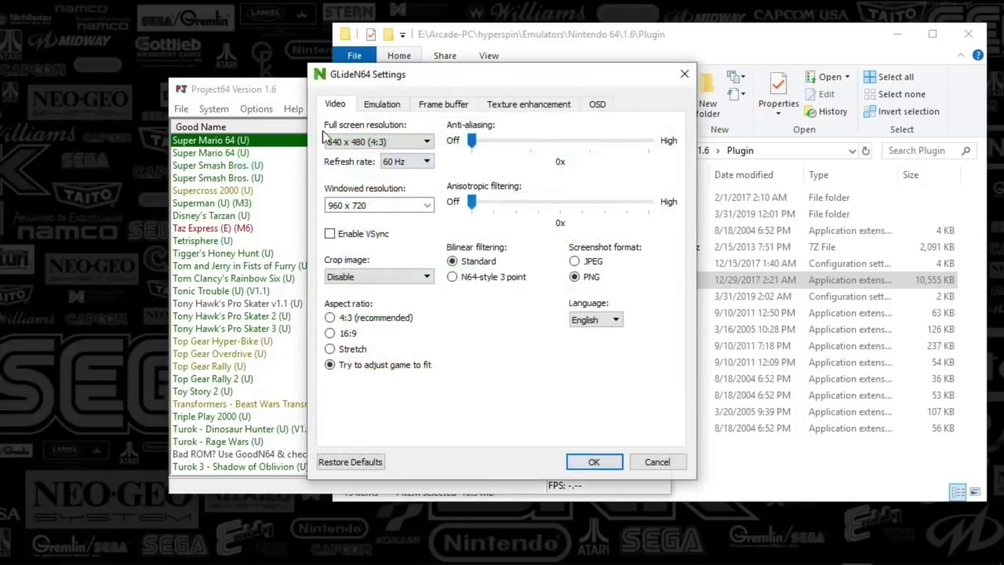
{"action": "left_click_drag", "start_coordinate": [345, 80], "coordinate": [150, 77]}
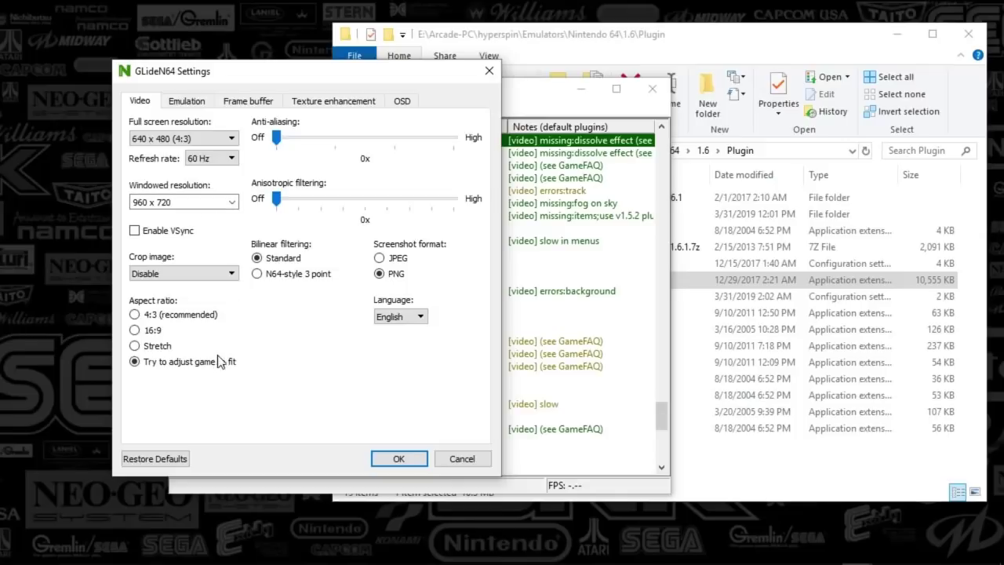
{"action": "left_click", "coordinate": [182, 102]}
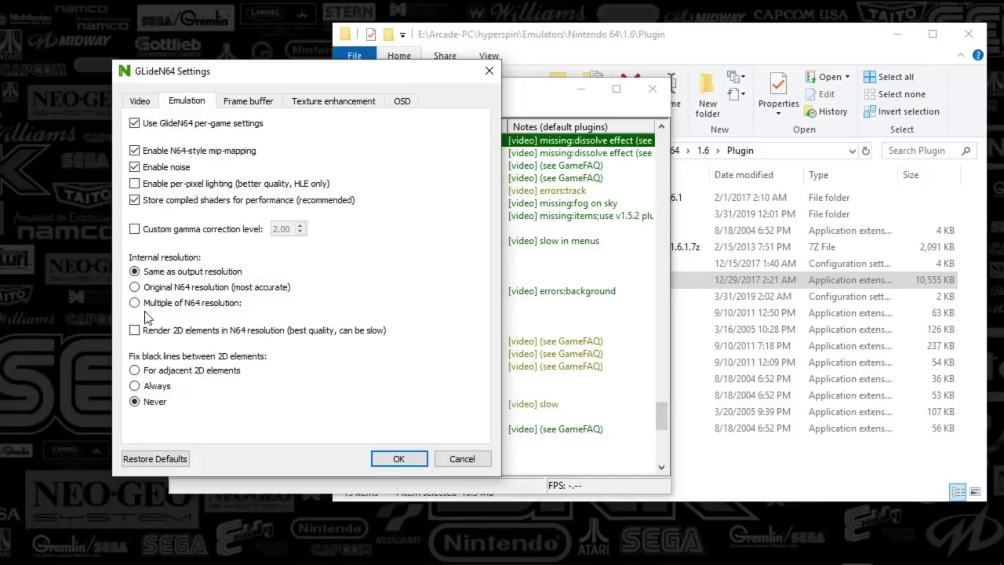
{"action": "left_click", "coordinate": [265, 104]}
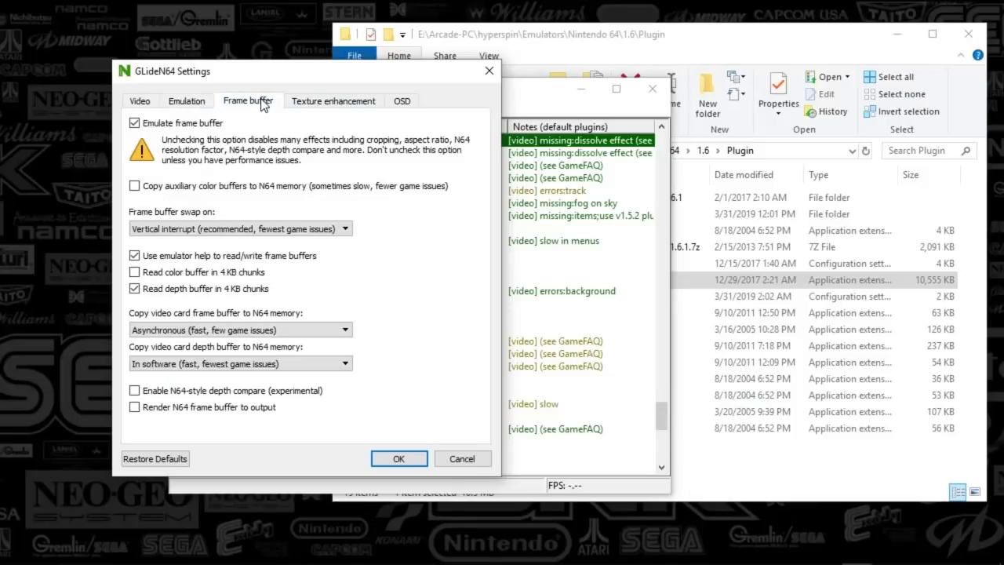
Step: Review the GLideN64 texture enhancement options and the texture pack and cache paths, and accept the settings
{"action": "left_click", "coordinate": [326, 104]}
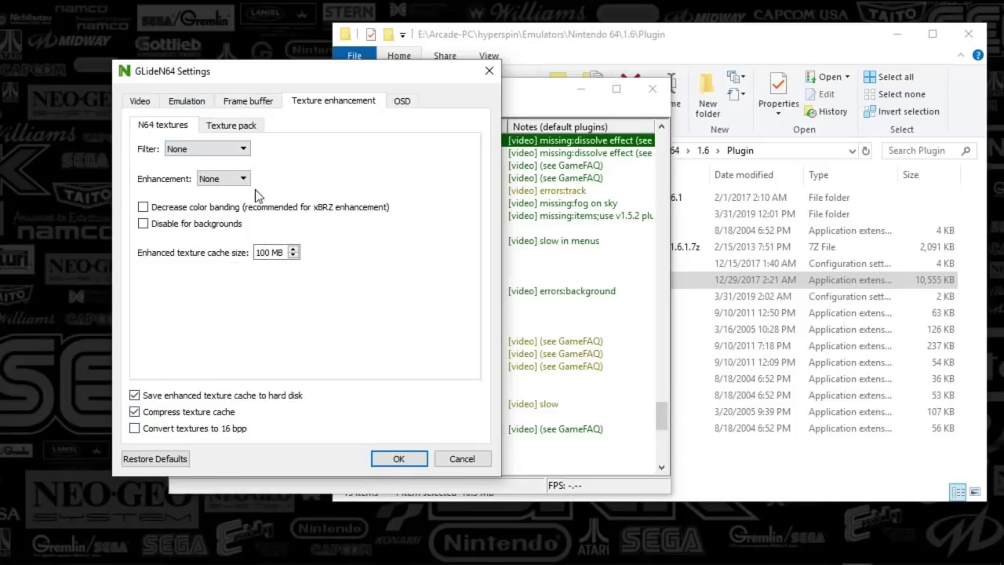
{"action": "left_click", "coordinate": [249, 127]}
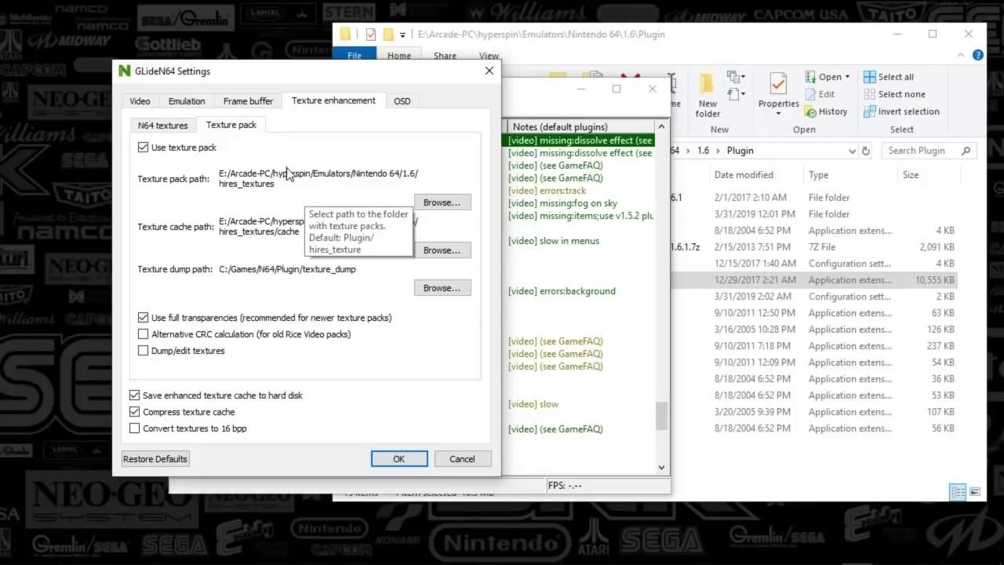
{"action": "left_click", "coordinate": [394, 459]}
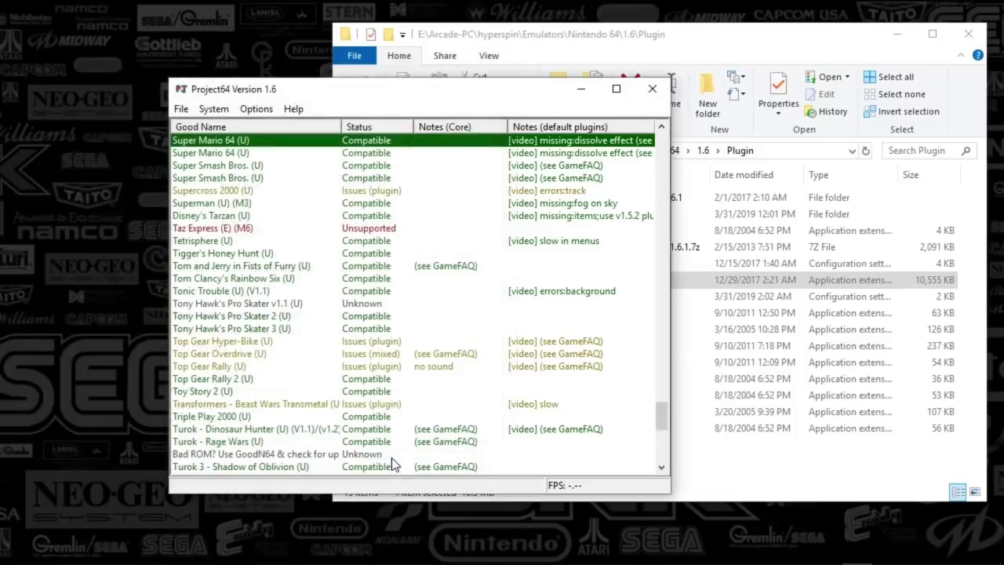
Step: Return to the Plugin folder in File Explorer and select the shaders folder
{"action": "left_click_drag", "start_coordinate": [444, 94], "coordinate": [367, 89]}
{"action": "left_click_drag", "start_coordinate": [518, 34], "coordinate": [482, 34]}
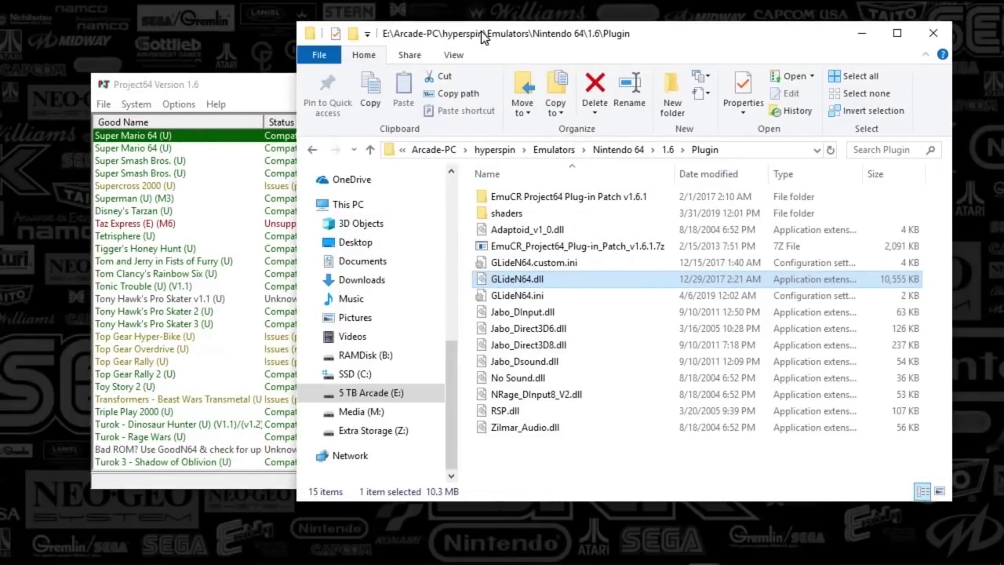
{"action": "left_click", "coordinate": [497, 219]}
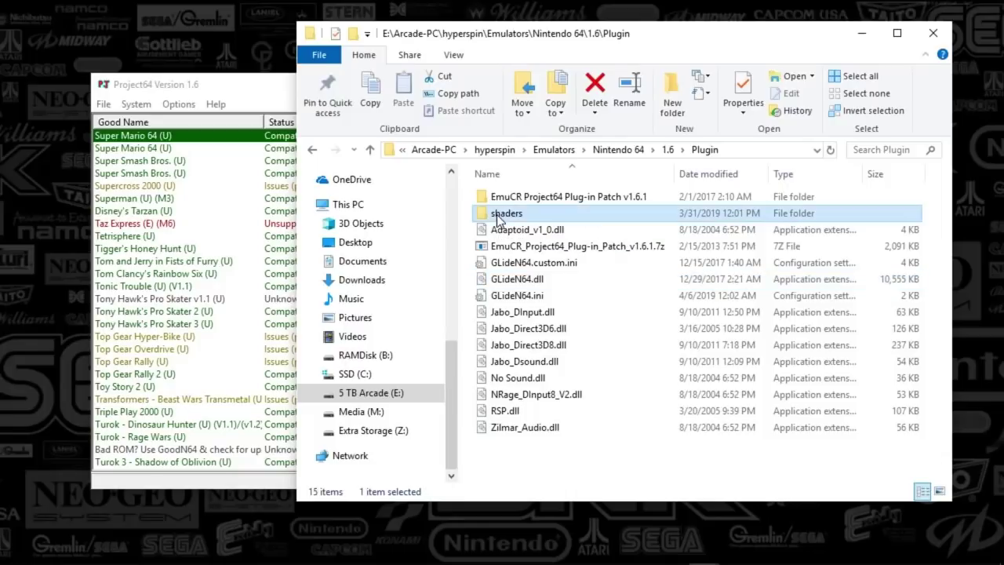
Step: Go back up to the 1.6 folder and open hires_textures\cache to view the HTC texture cache files
{"action": "left_click", "coordinate": [674, 149]}
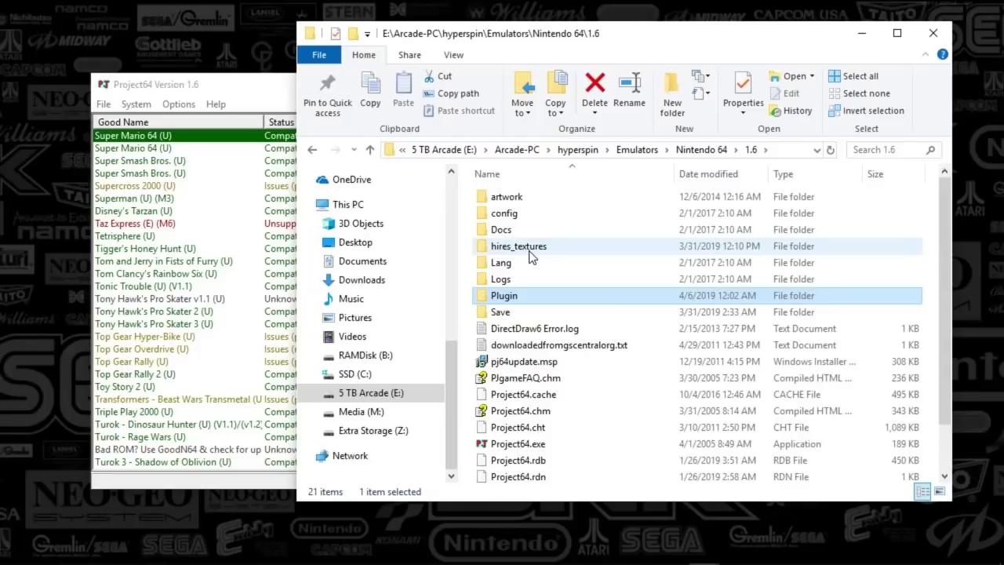
{"action": "mouse_move", "coordinate": [528, 253]}
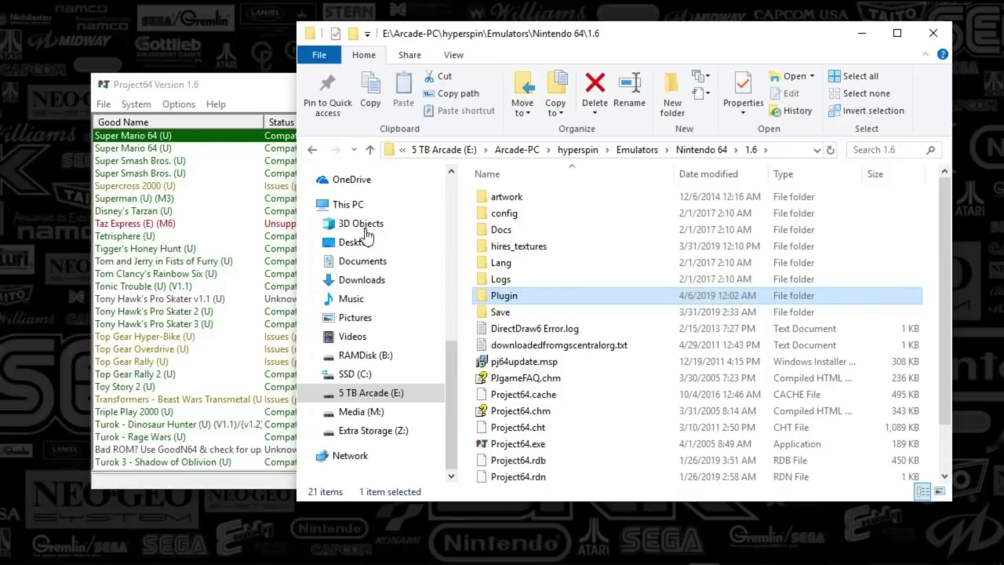
{"action": "double_click", "coordinate": [494, 248]}
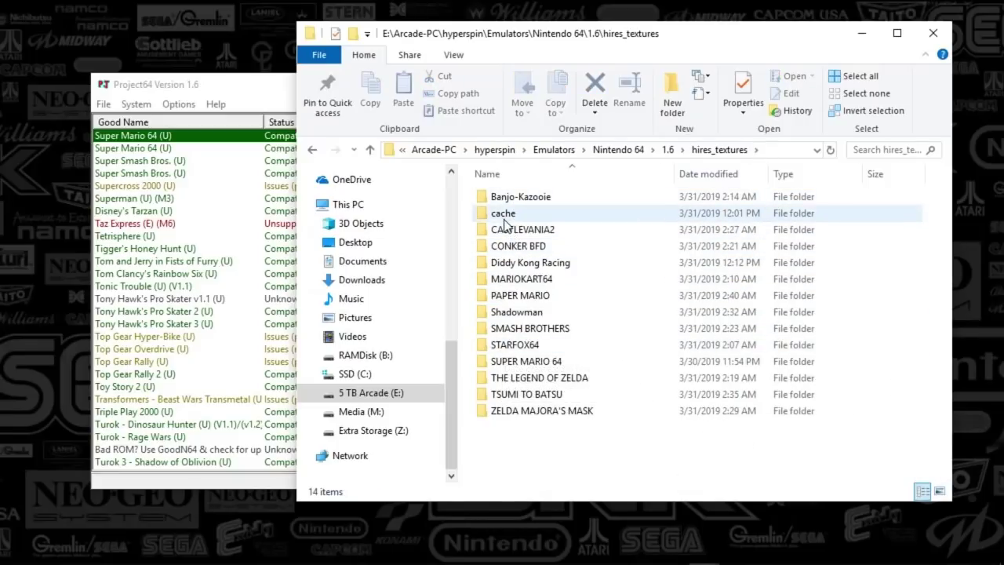
{"action": "mouse_move", "coordinate": [499, 219]}
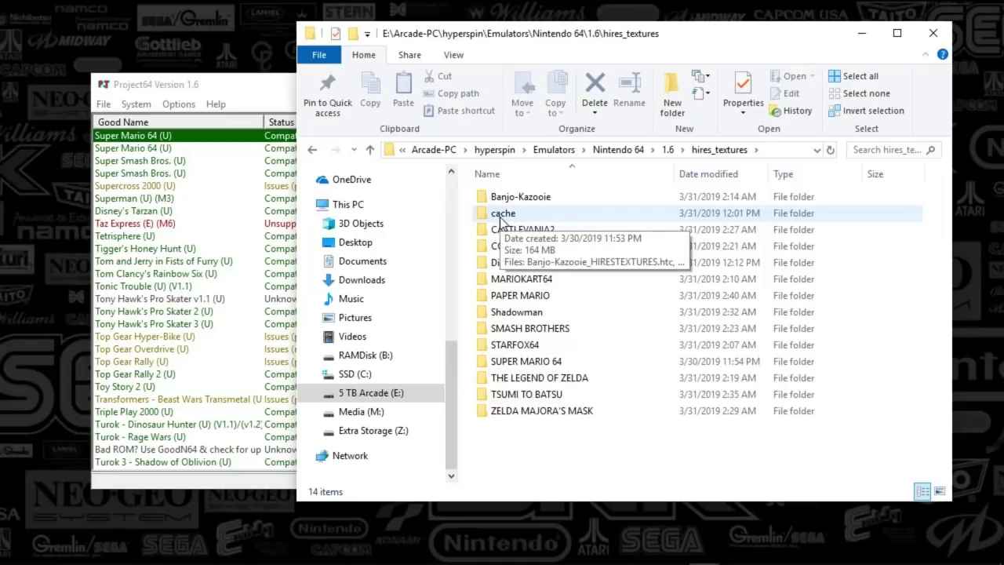
{"action": "double_click", "coordinate": [499, 216]}
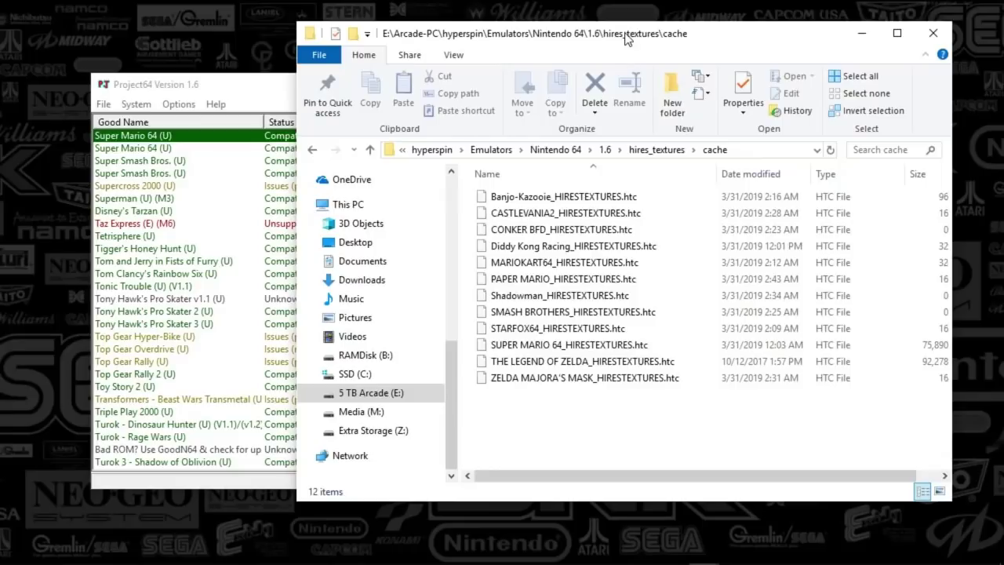
{"action": "left_click_drag", "start_coordinate": [626, 36], "coordinate": [662, 31]}
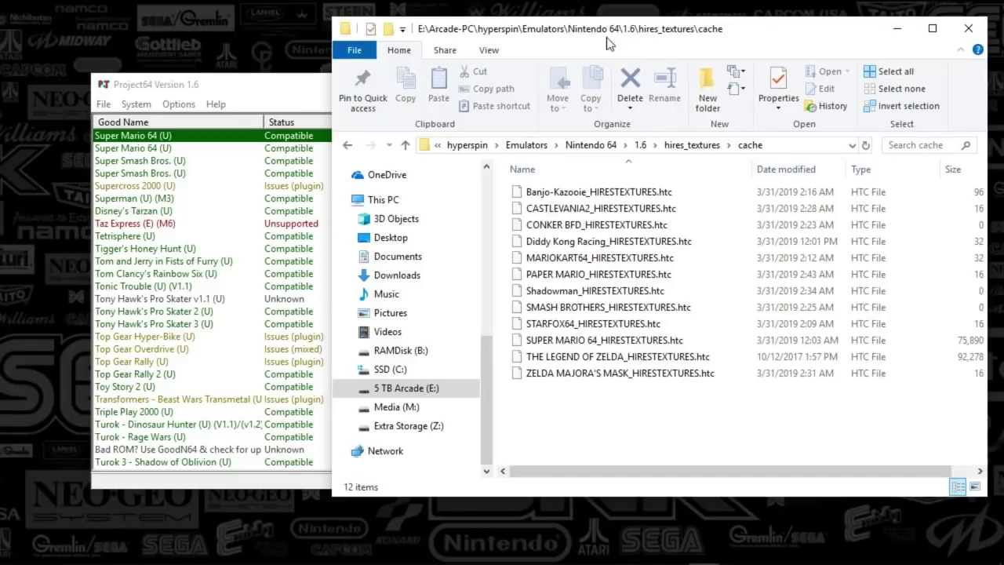
Step: Launch Super Mario 64 (USA).z64 from the recent ROMs in Project64 and reposition the game window
{"action": "left_click", "coordinate": [247, 85]}
{"action": "left_click", "coordinate": [103, 104]}
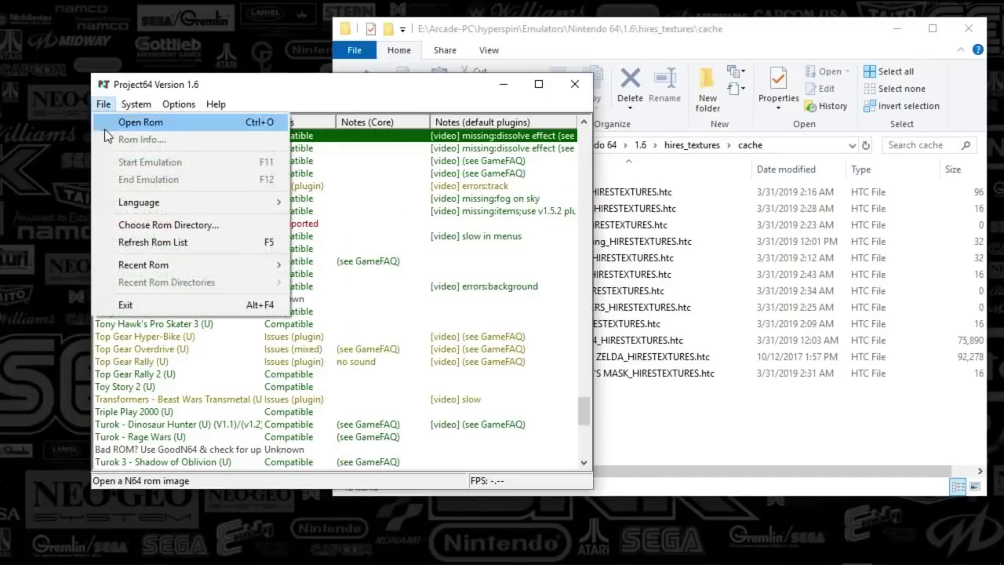
{"action": "mouse_move", "coordinate": [126, 264]}
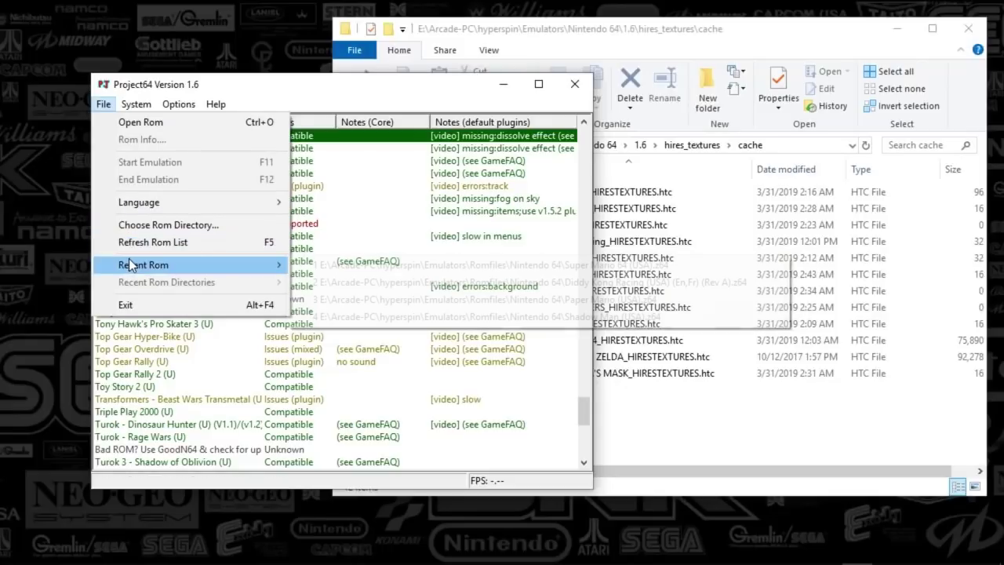
{"action": "left_click", "coordinate": [446, 265]}
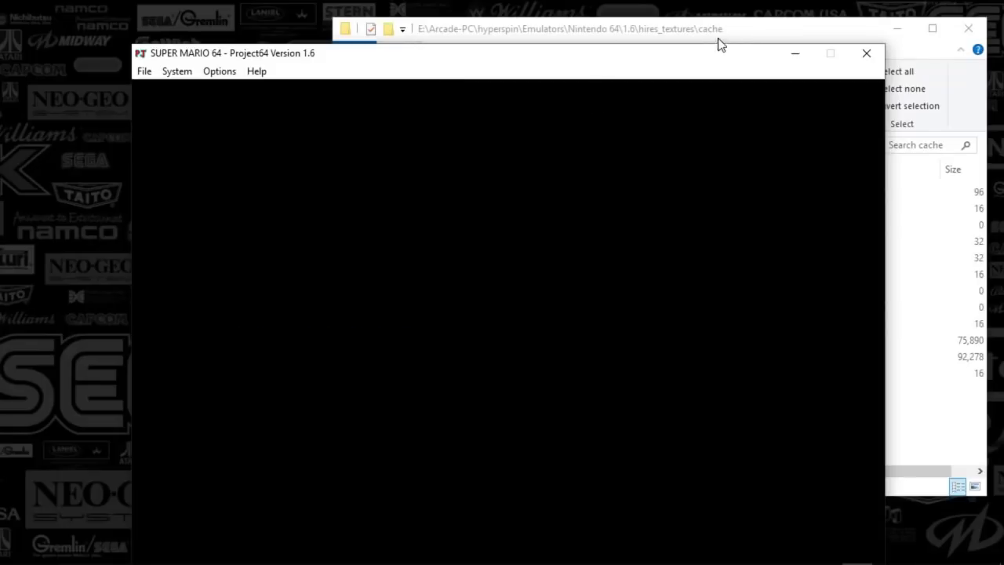
{"action": "left_click_drag", "start_coordinate": [734, 56], "coordinate": [710, 12]}
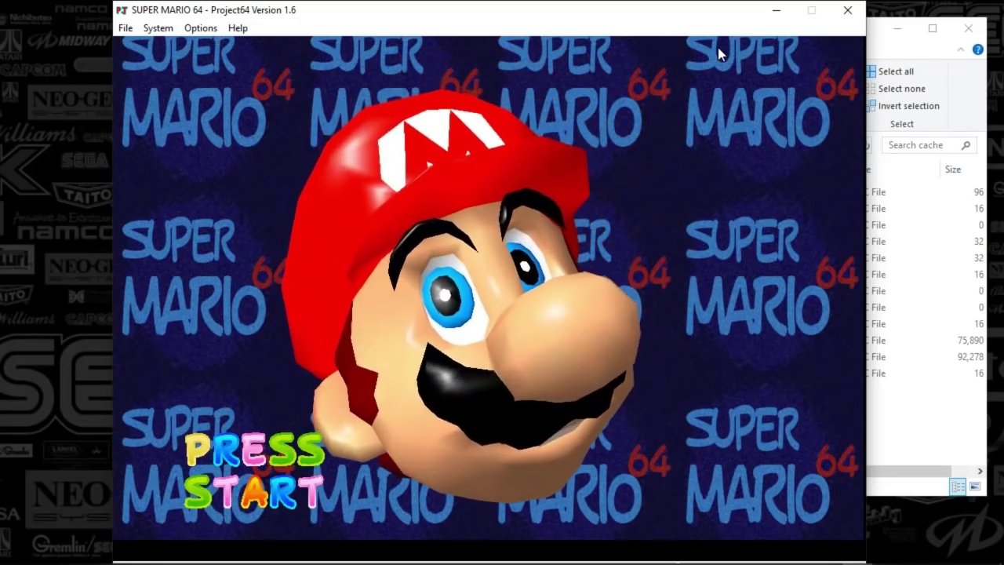
Step: Start Super Mario 64 from the title screen, and pause and resume play on the castle grounds
{"action": "key", "text": "Return"}
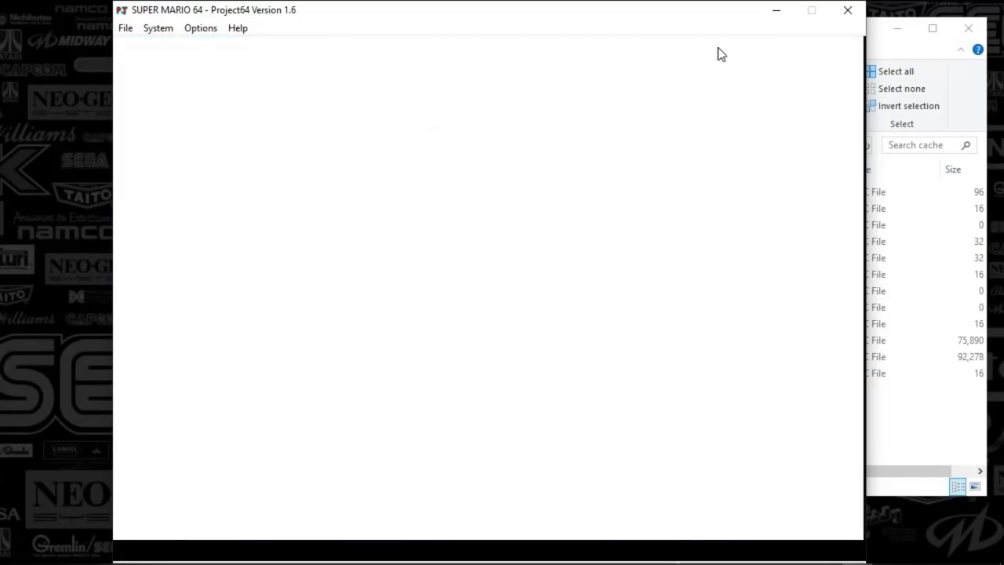
{"action": "key", "text": "Return"}
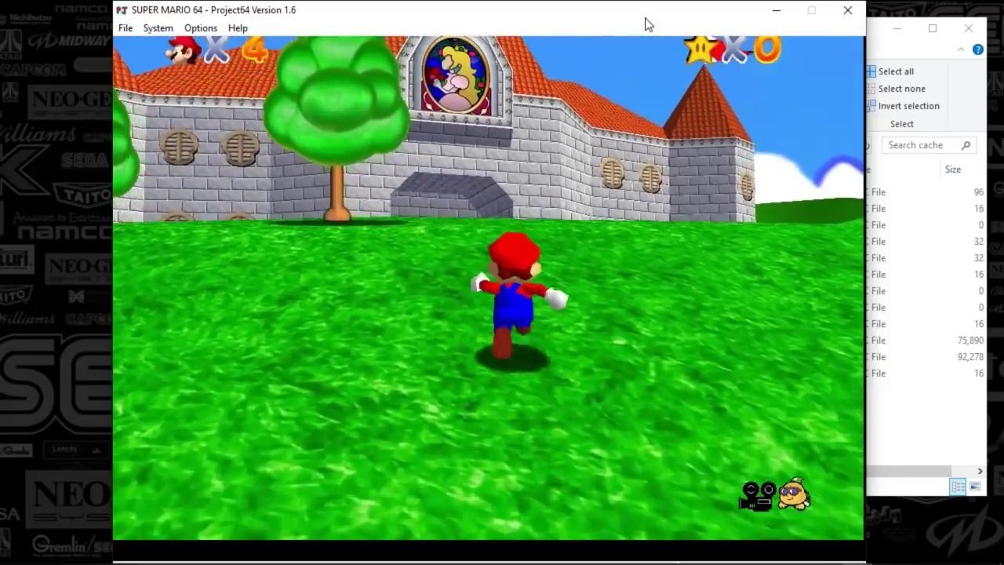
{"action": "key", "text": "Return"}
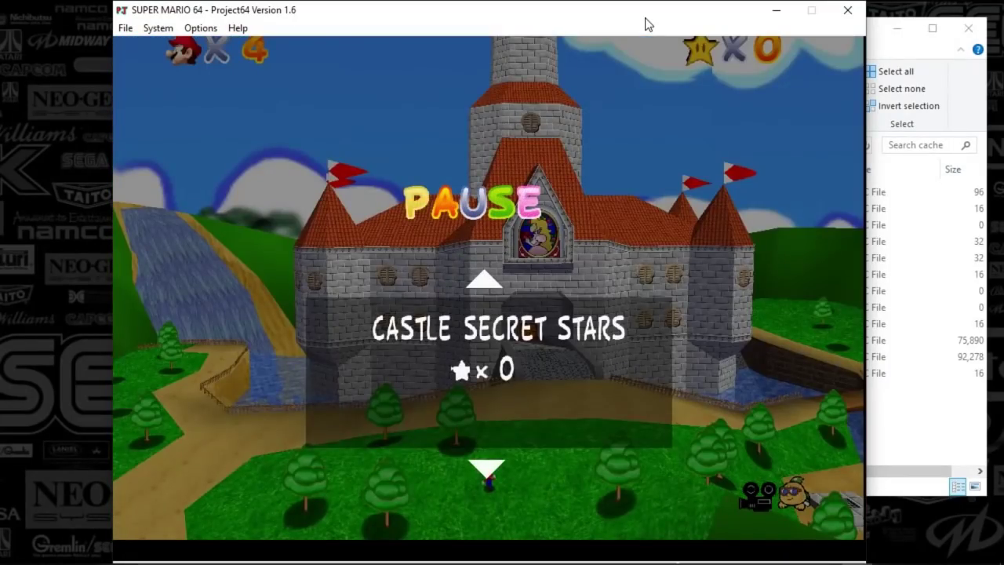
{"action": "key", "text": "Return"}
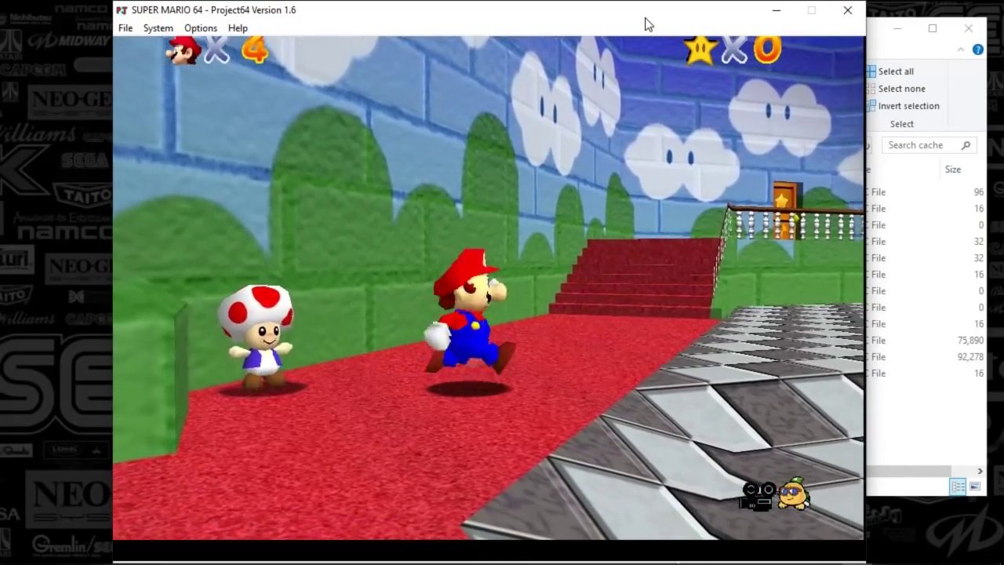
Step: Run Mario up the red-carpeted castle stairs and into Course 1, Bob-omb Battlefield, and close the game
{"action": "key", "text": "Up"}
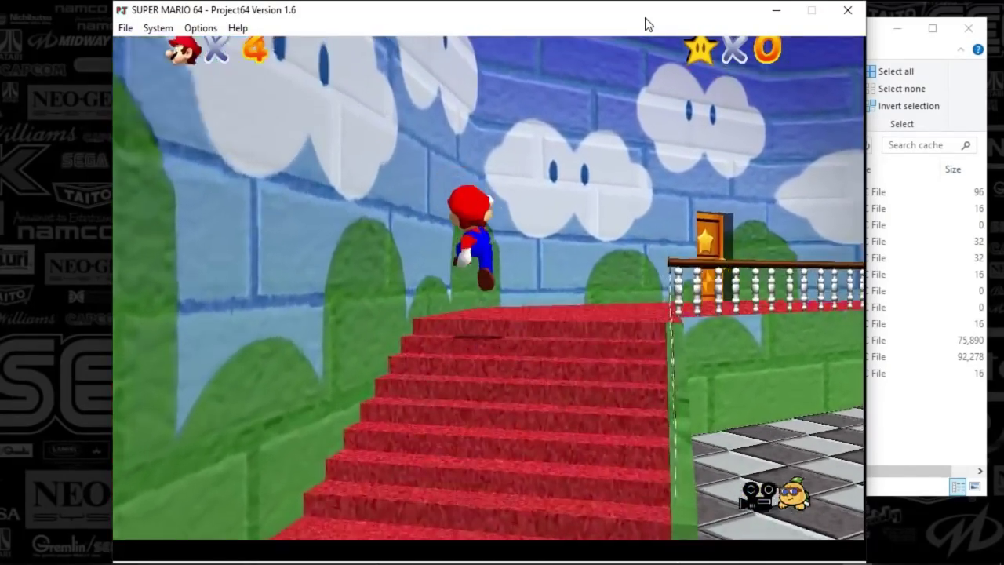
{"action": "key", "text": "Left"}
{"action": "key", "text": "Up"}
{"action": "key", "text": "Up"}
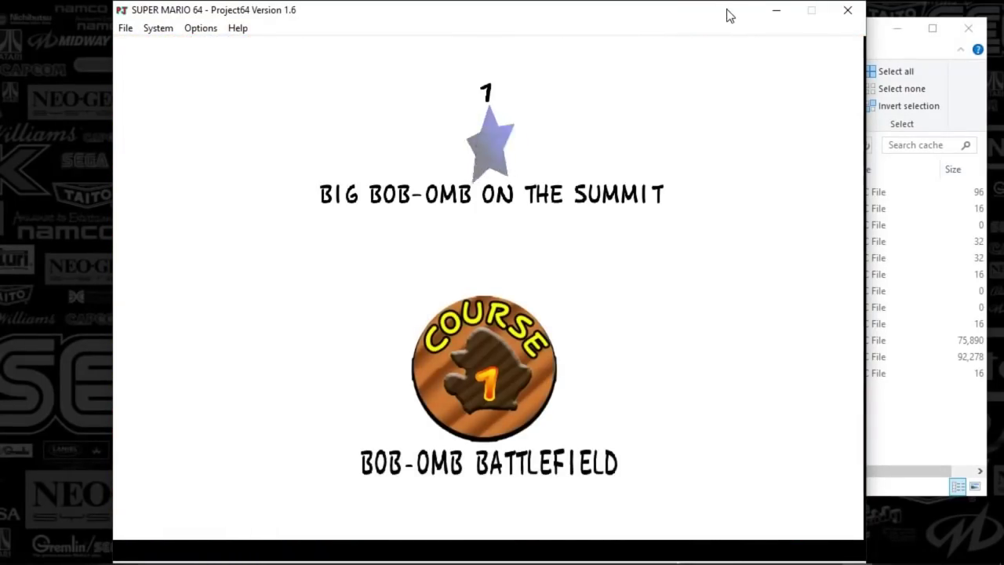
{"action": "left_click", "coordinate": [849, 10]}
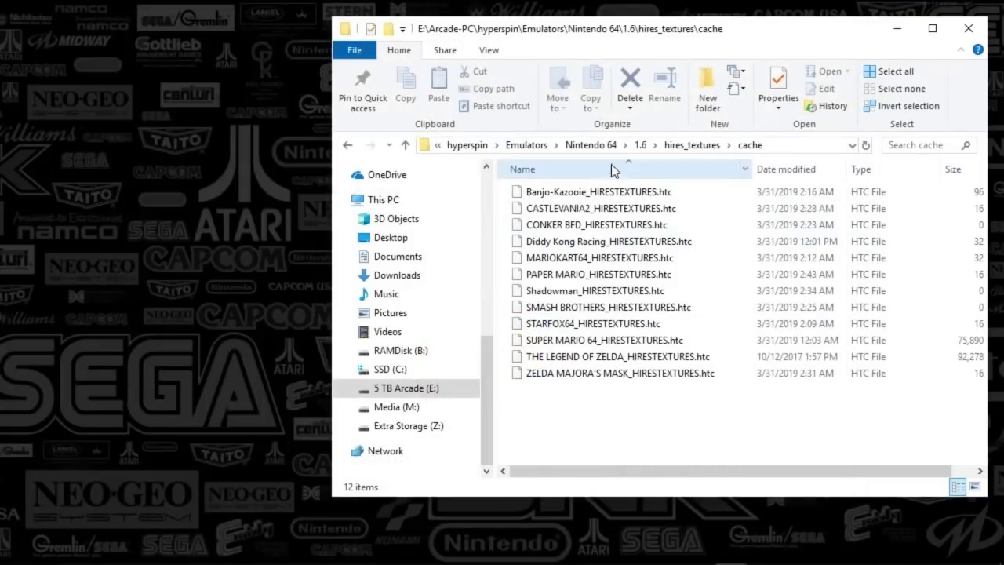
Step: Return File Explorer to the Nintendo 64 folder, switch to FileZilla, dismiss its update check and reposition its window
{"action": "left_click", "coordinate": [591, 145]}
{"action": "left_click", "coordinate": [484, 550]}
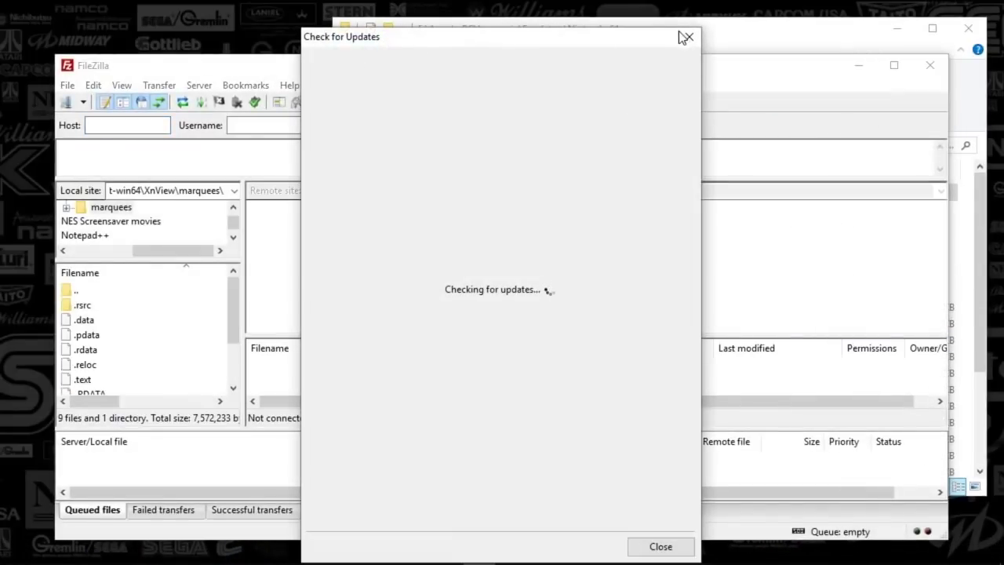
{"action": "left_click", "coordinate": [685, 37]}
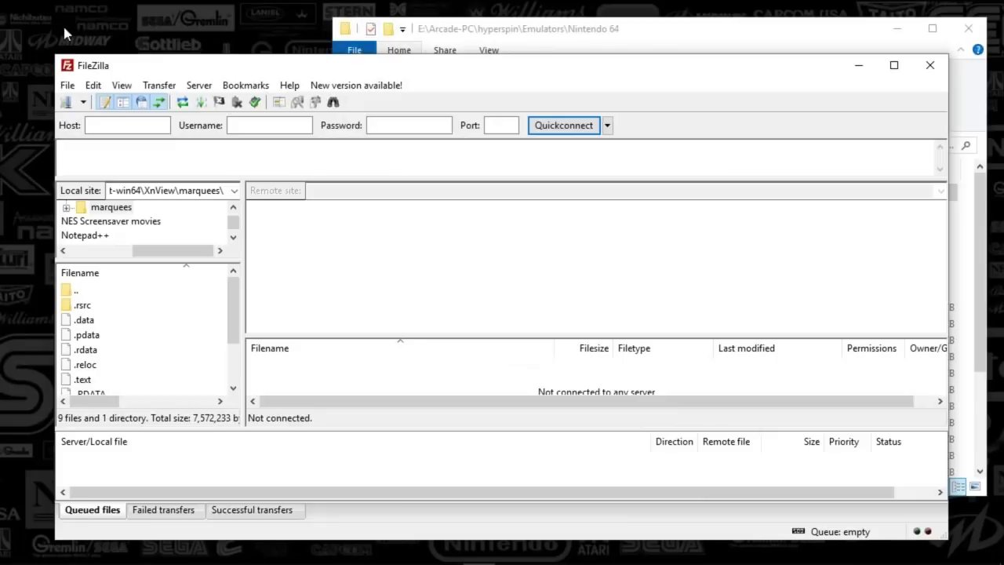
{"action": "left_click_drag", "start_coordinate": [49, 49], "coordinate": [124, 40]}
{"action": "left_click_drag", "start_coordinate": [219, 63], "coordinate": [154, 56]}
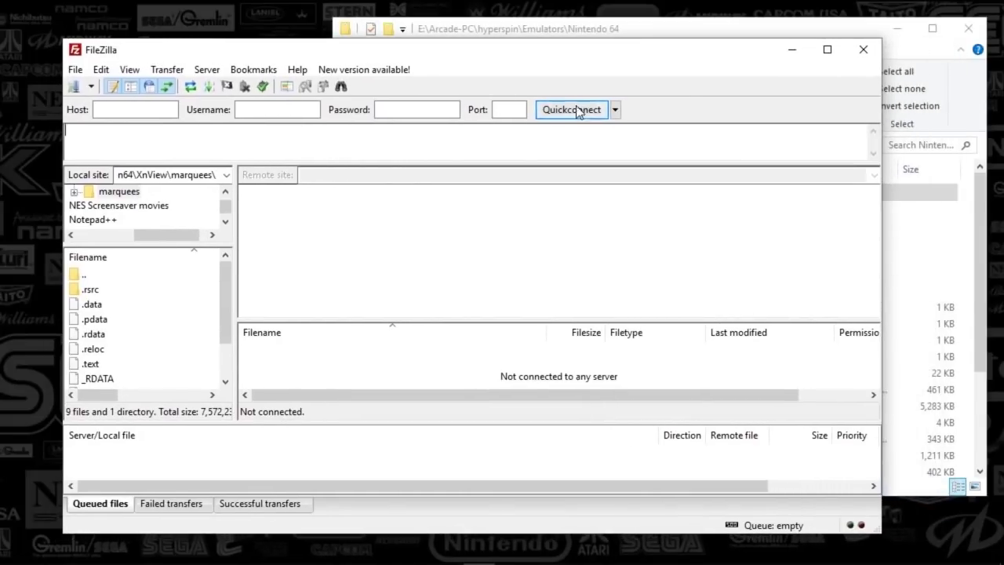
Step: Connect to the saved Emumovies Ninja site in FileZilla and move the window aside
{"action": "left_click", "coordinate": [76, 70]}
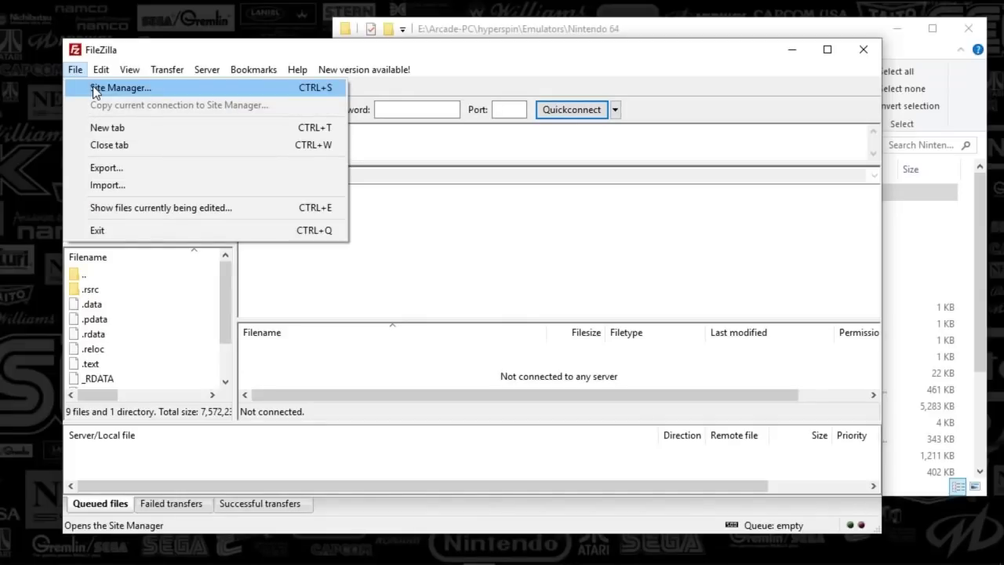
{"action": "left_click", "coordinate": [98, 87]}
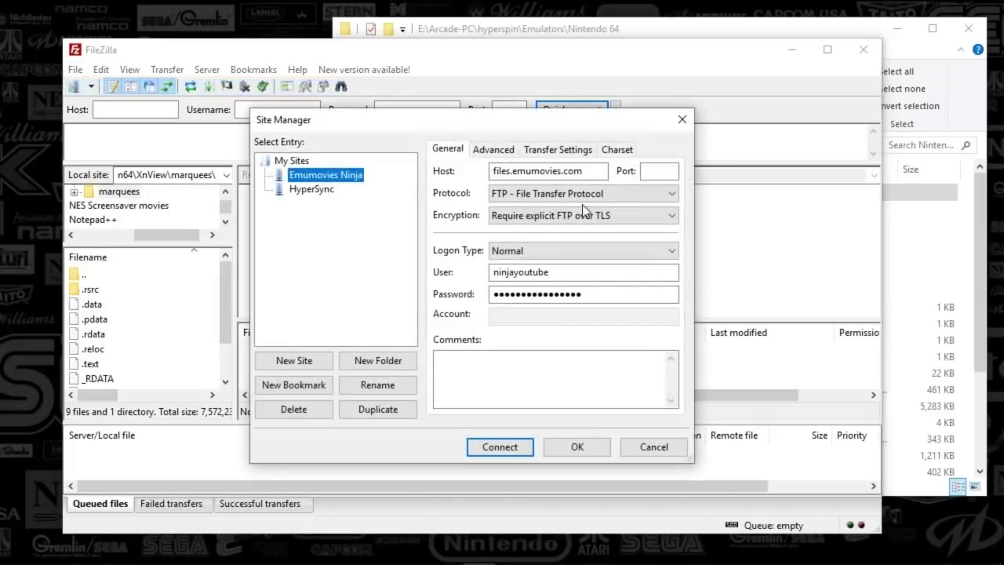
{"action": "left_click", "coordinate": [492, 446]}
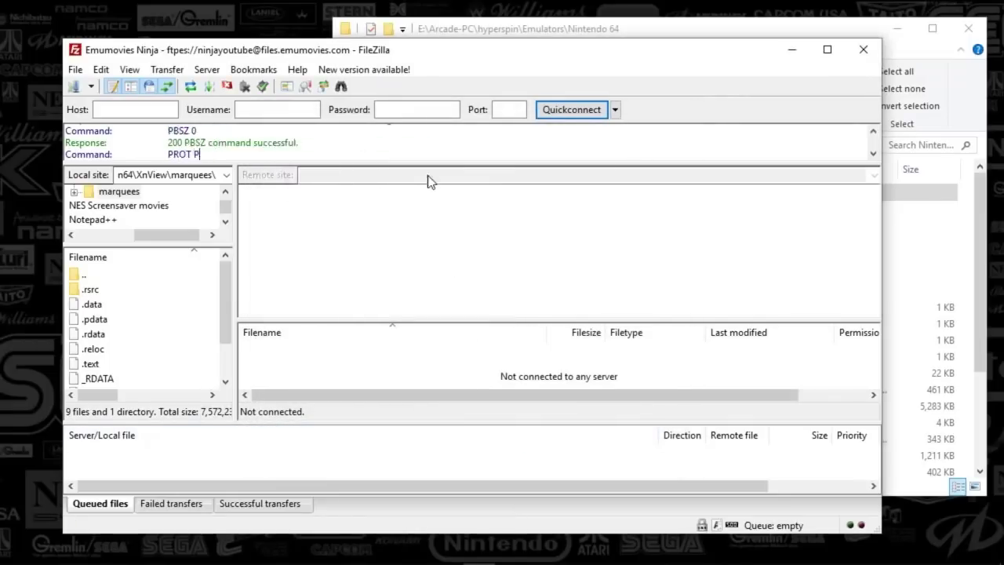
{"action": "left_click_drag", "start_coordinate": [513, 55], "coordinate": [468, 47]}
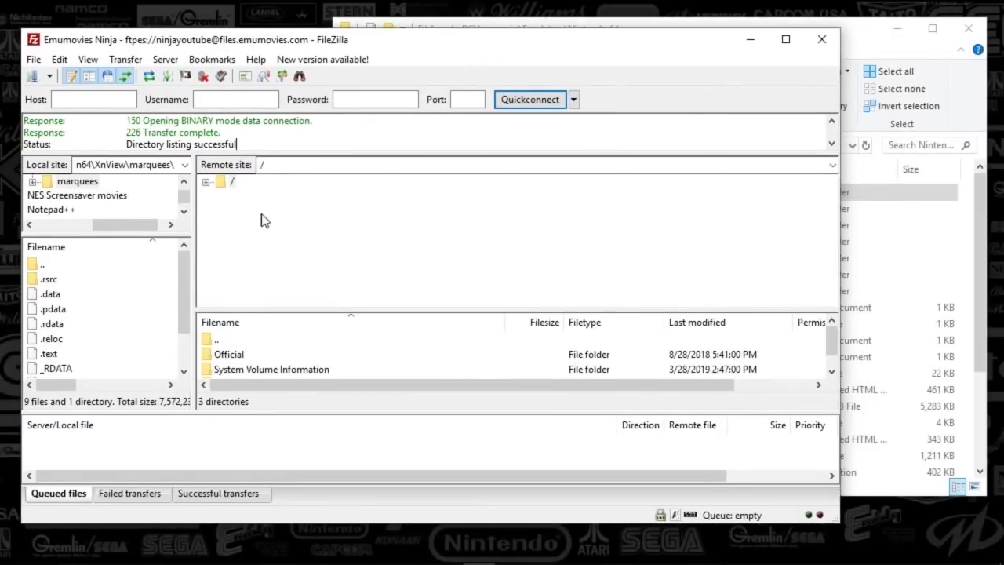
Step: Browse the server to Official/Ninja2bseen's Dojo/Hyperspin/Emulators, look through its subfolders and enlarge the remote folder tree
{"action": "left_click", "coordinate": [234, 195]}
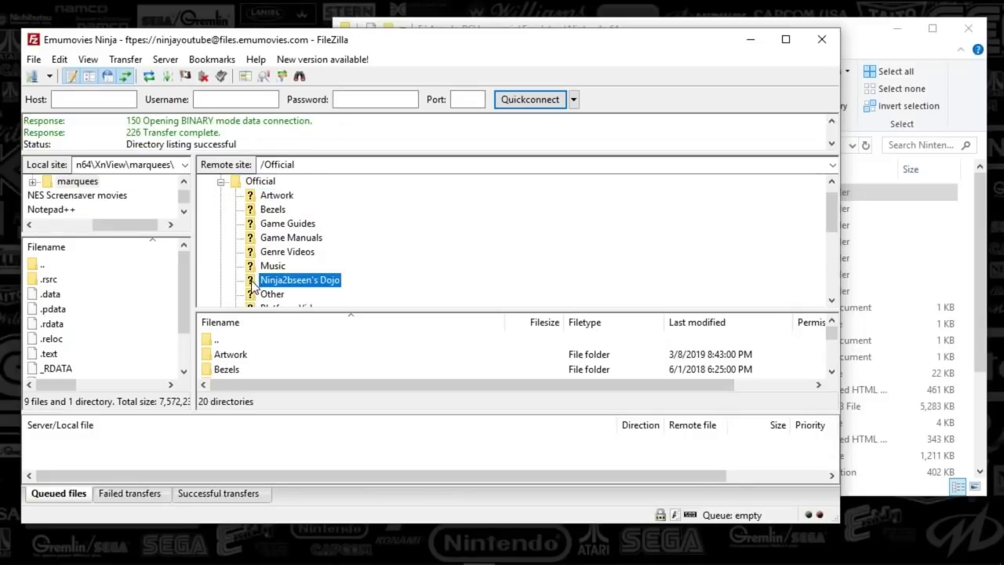
{"action": "left_click", "coordinate": [258, 280]}
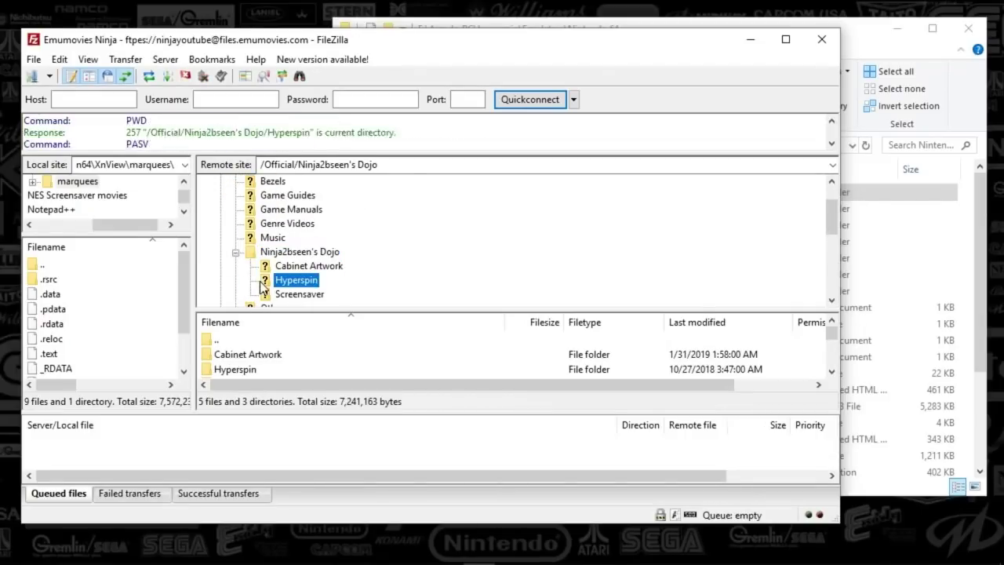
{"action": "left_click", "coordinate": [302, 237]}
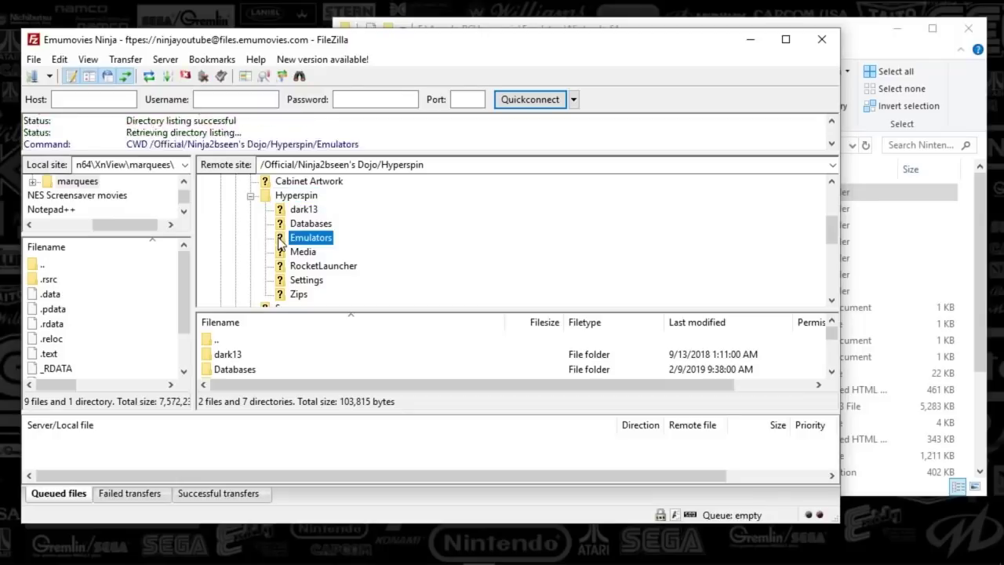
{"action": "left_click", "coordinate": [266, 240]}
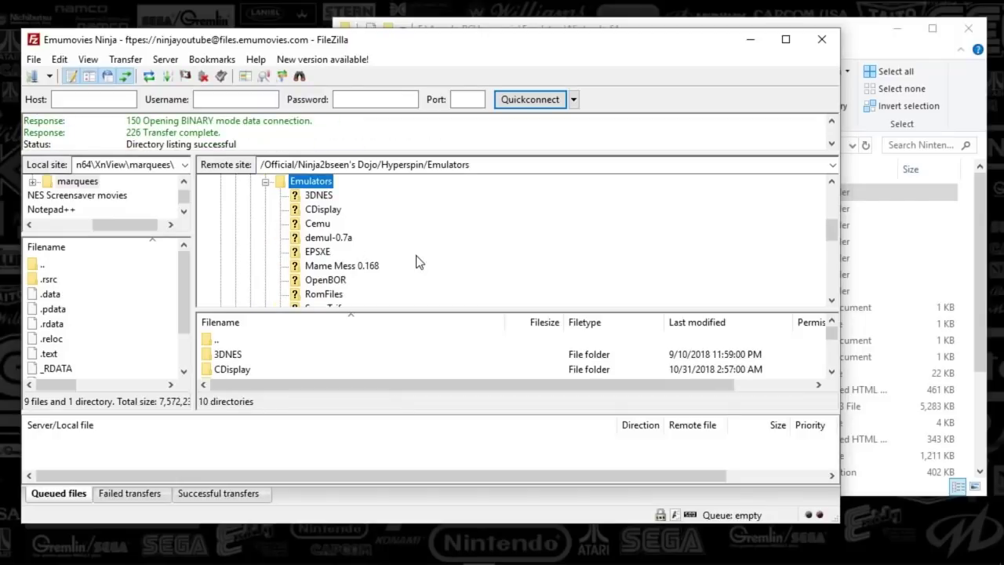
{"action": "scroll", "coordinate": [417, 259], "scroll_direction": "down", "scroll_amount": 3}
{"action": "scroll", "coordinate": [416, 259], "scroll_direction": "up", "scroll_amount": 3}
{"action": "left_click_drag", "start_coordinate": [369, 309], "coordinate": [369, 323]}
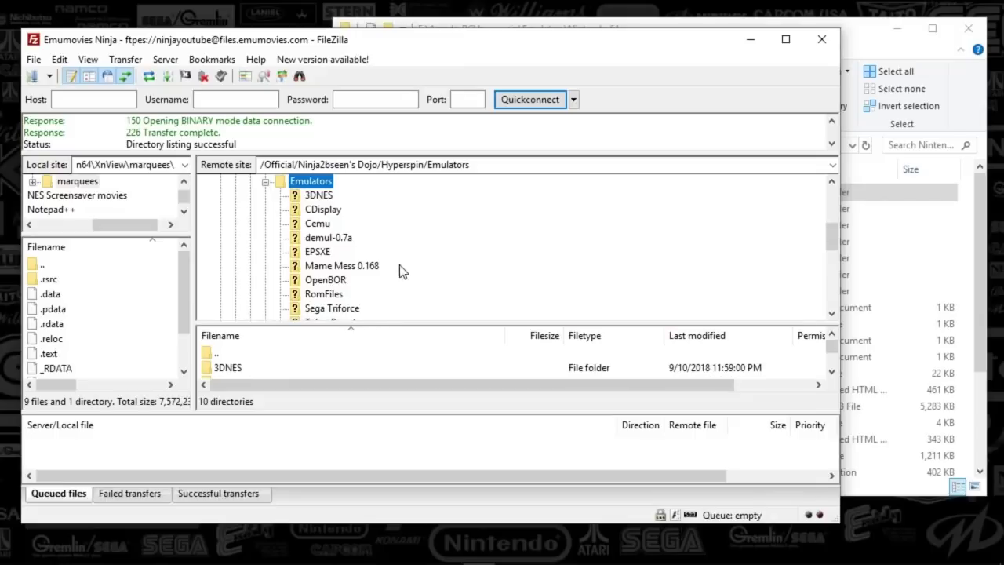
Step: Open the prompt for creating a new directory inside the remote Emulators folder
{"action": "right_click", "coordinate": [311, 185]}
{"action": "left_click", "coordinate": [361, 232]}
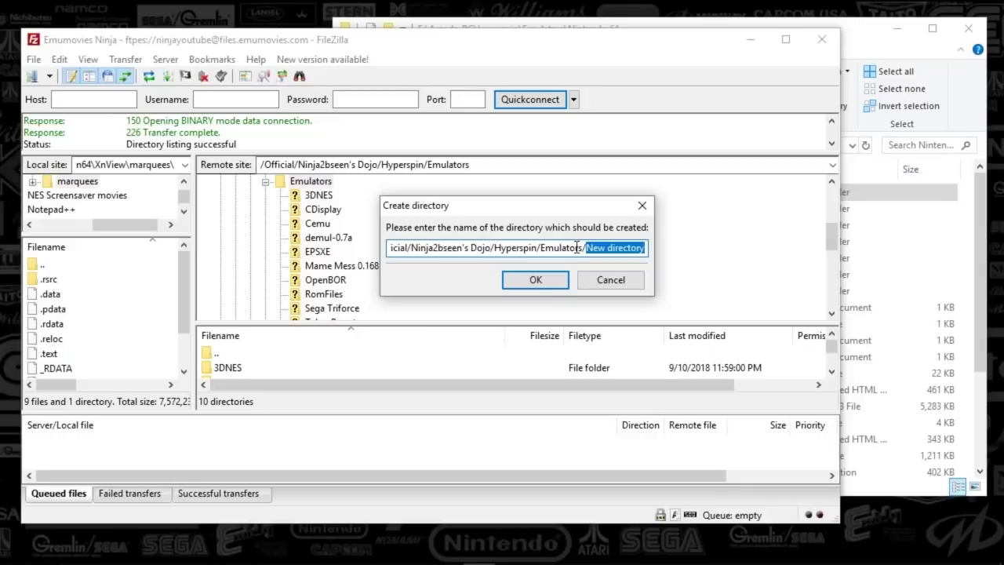
Step: Switch to File Explorer and open 1.6\hires_textures to view the folders of the individual games' texture packs
{"action": "left_click", "coordinate": [853, 45]}
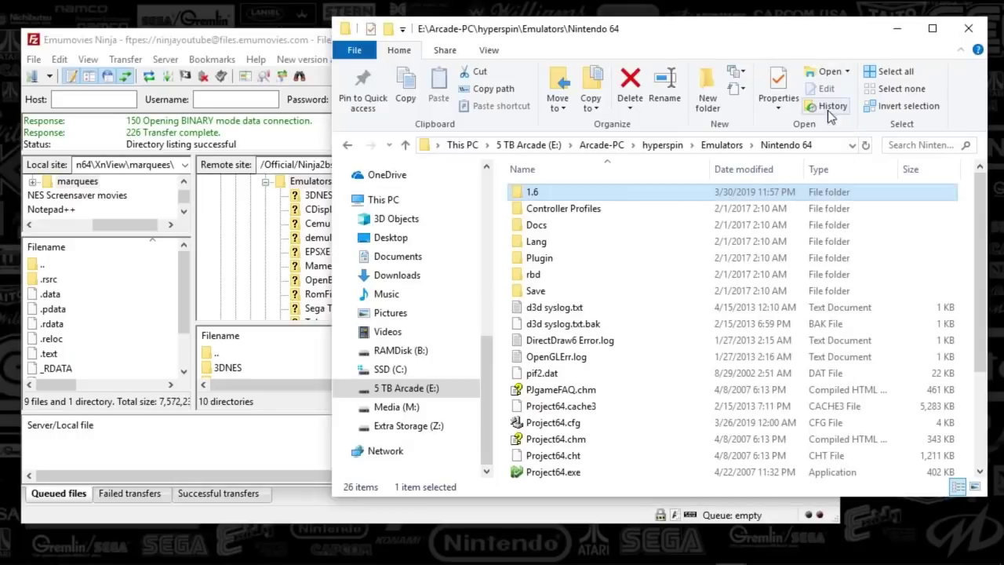
{"action": "double_click", "coordinate": [541, 195]}
{"action": "left_click", "coordinate": [543, 241]}
{"action": "double_click", "coordinate": [543, 241]}
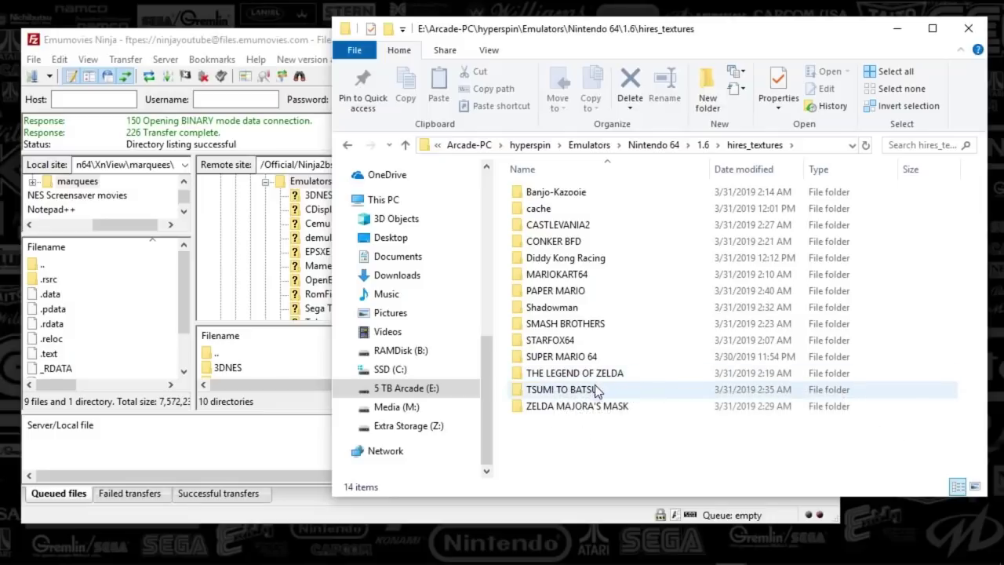
Step: Bring up the File Explorer window showing RocketLauncher's PCLauncher module folder, and return to the hires_textures window
{"action": "mouse_move", "coordinate": [808, 555]}
{"action": "mouse_move", "coordinate": [729, 549]}
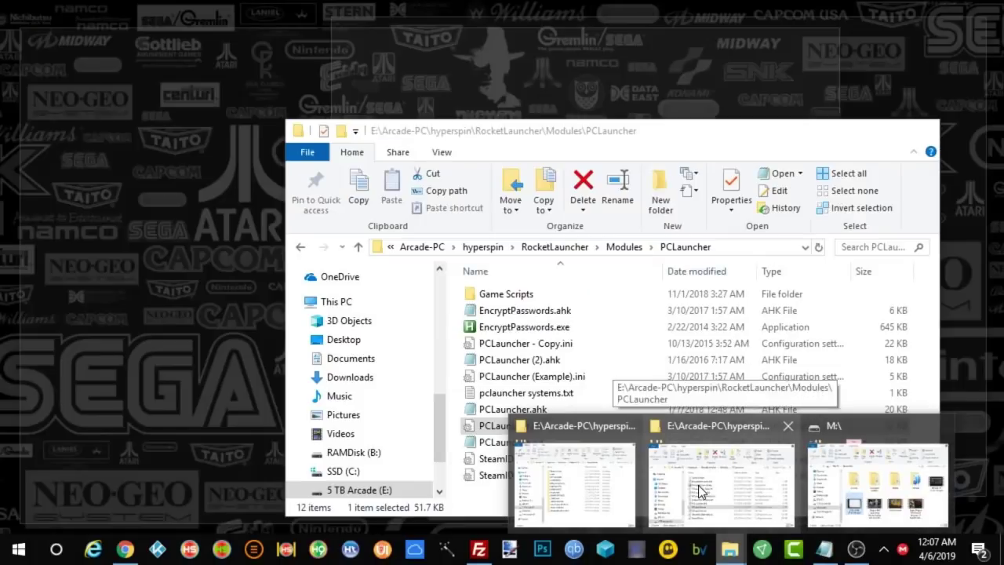
{"action": "left_click", "coordinate": [702, 492]}
{"action": "mouse_move", "coordinate": [733, 553]}
{"action": "left_click", "coordinate": [639, 483]}
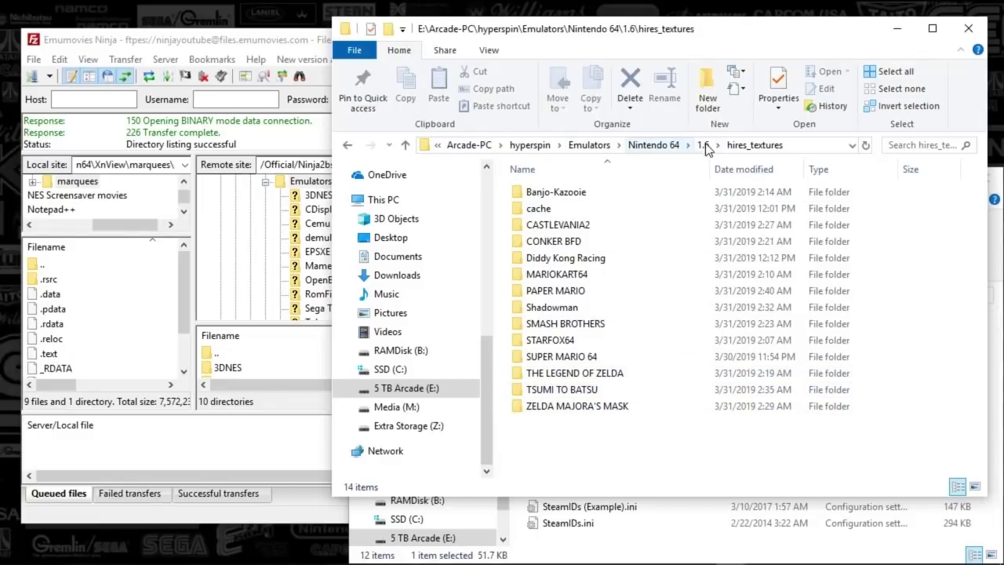
{"action": "left_click", "coordinate": [655, 145]}
{"action": "scroll", "coordinate": [549, 314], "scroll_direction": "down", "scroll_amount": 3}
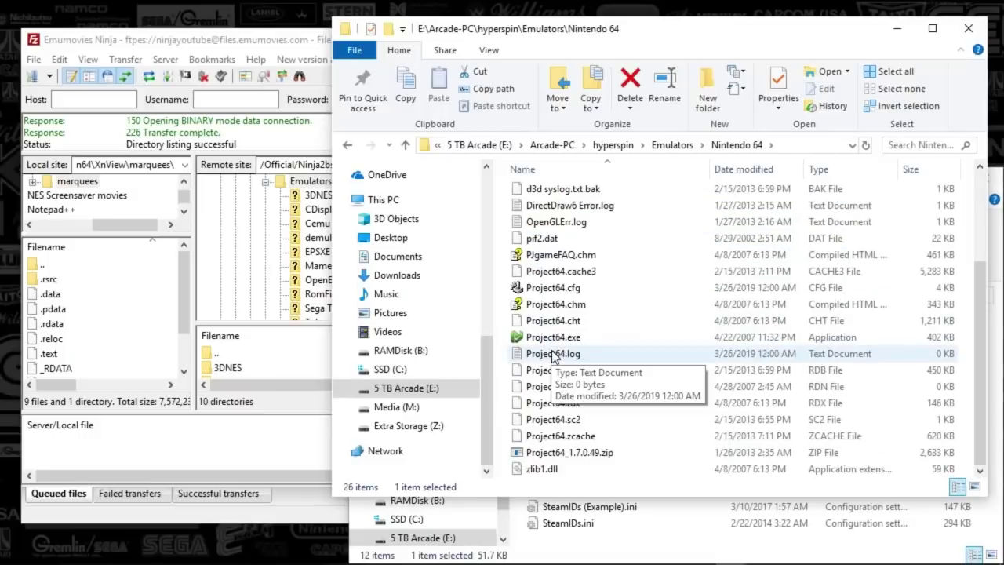
{"action": "double_click", "coordinate": [544, 337]}
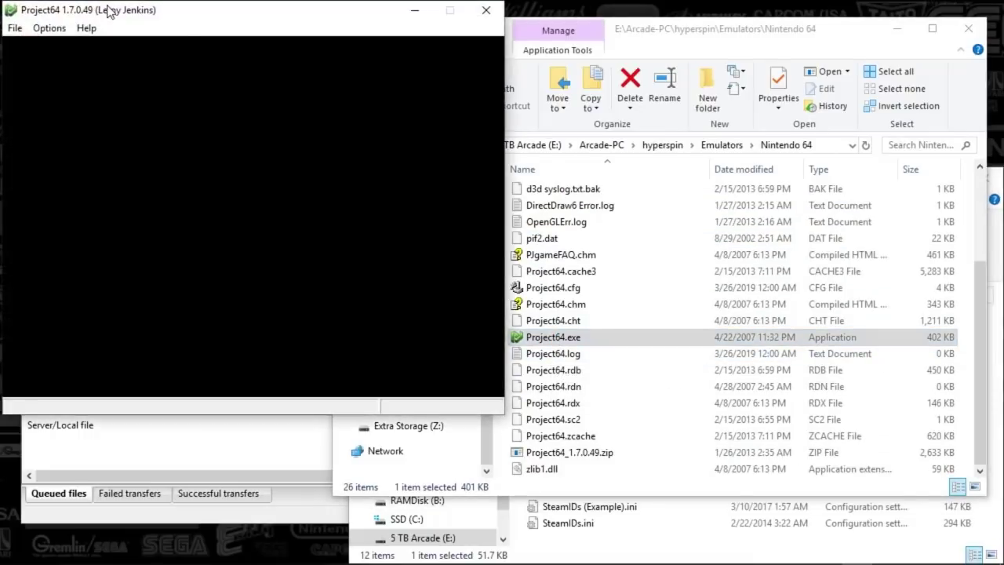
{"action": "left_click", "coordinate": [498, 16]}
Step: Open the 1.6 folder inside Nintendo 64 and launch its Project64.exe
{"action": "scroll", "coordinate": [541, 274], "scroll_direction": "up", "scroll_amount": 3}
{"action": "left_click", "coordinate": [536, 196]}
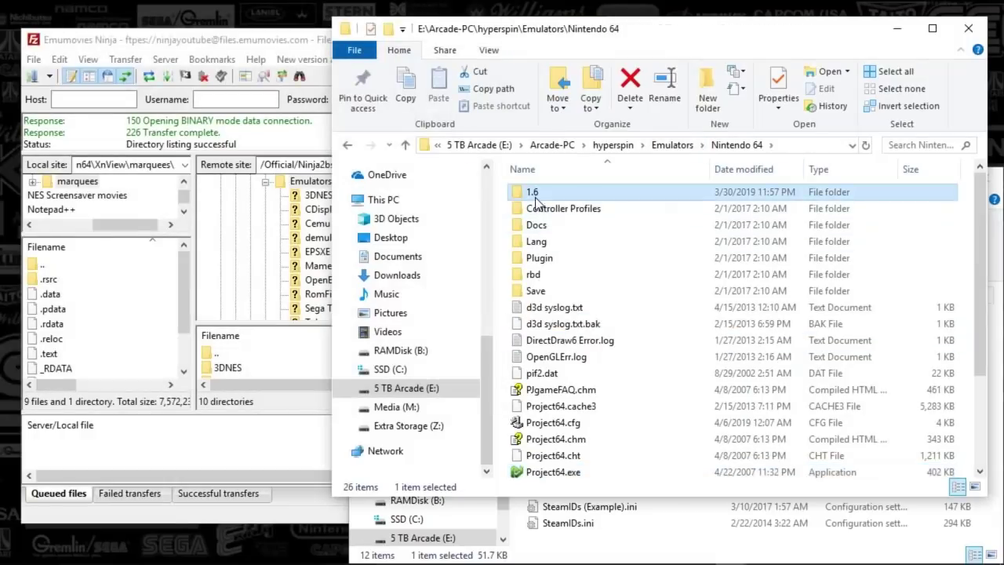
{"action": "double_click", "coordinate": [537, 200]}
{"action": "left_click", "coordinate": [544, 441]}
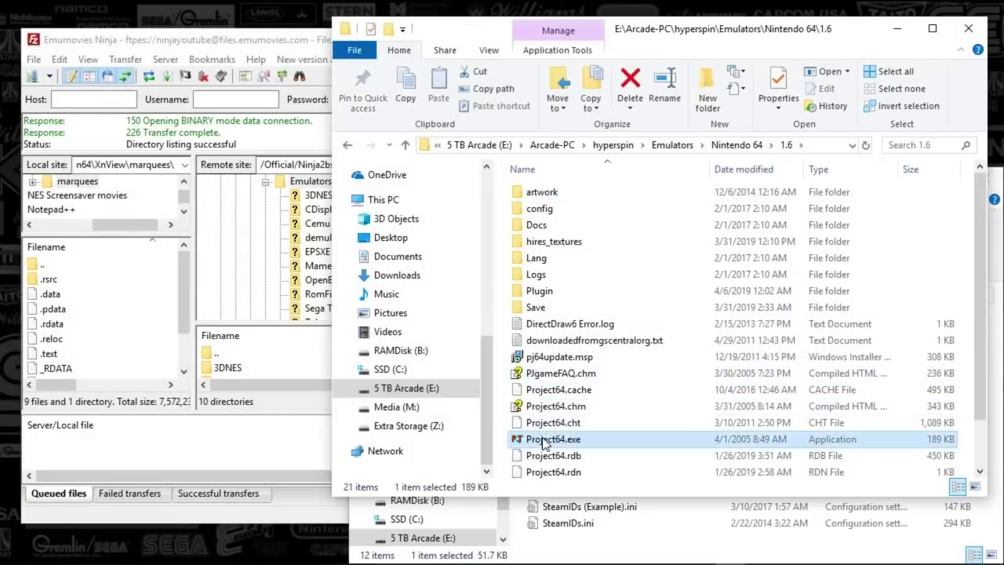
{"action": "double_click", "coordinate": [544, 441]}
Step: Load Legend of Zelda, The - Ocarina of Time (USA) (Rev B).z64 from the Nintendo 64 ROM folder and reposition the game window
{"action": "left_click", "coordinate": [103, 104]}
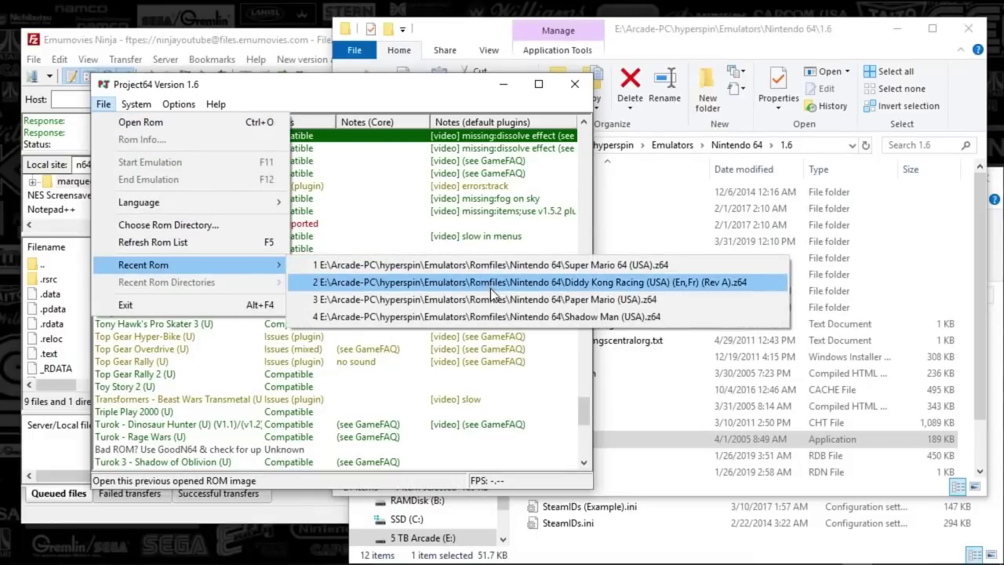
{"action": "left_click", "coordinate": [153, 124]}
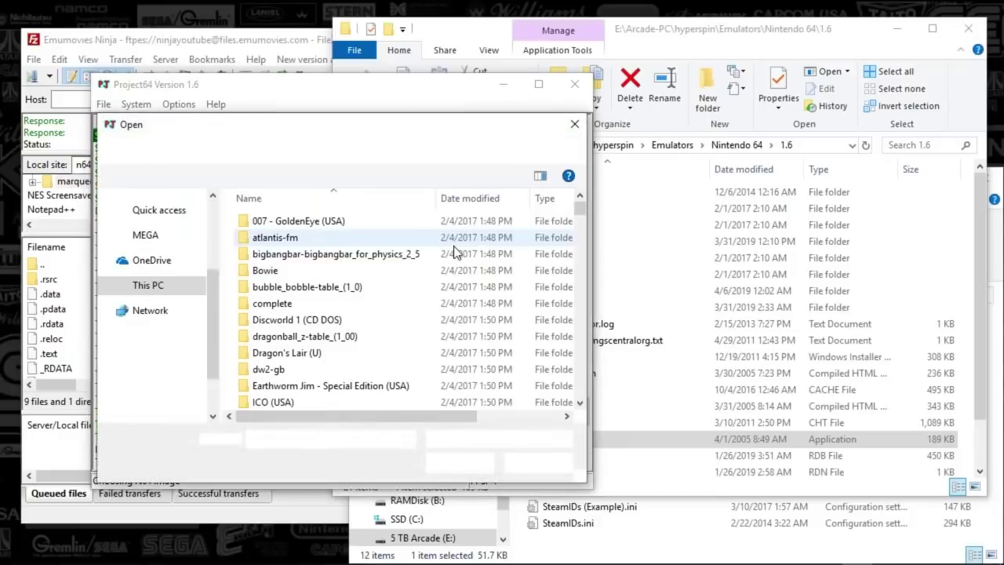
{"action": "left_click_drag", "start_coordinate": [580, 220], "coordinate": [587, 286]}
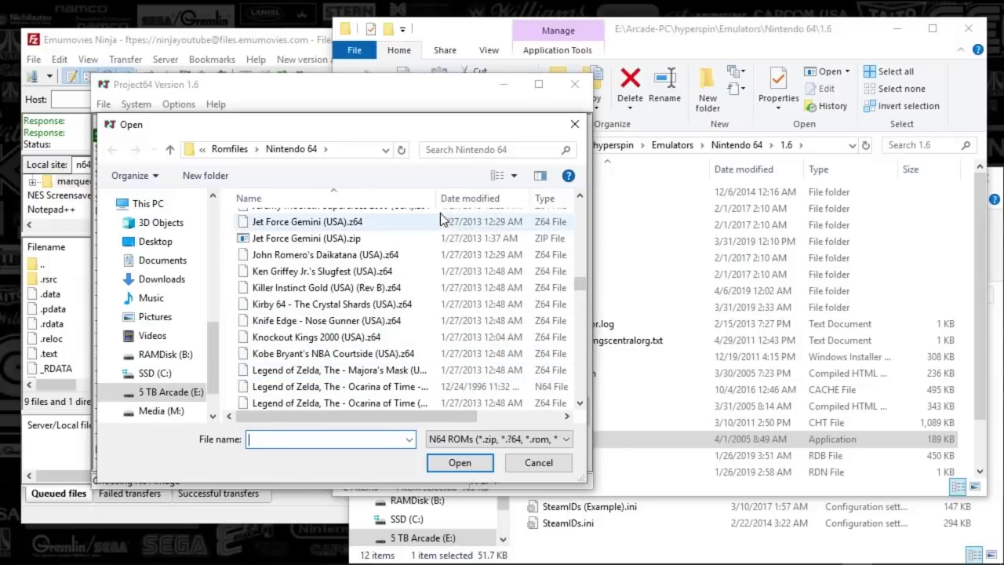
{"action": "left_click_drag", "start_coordinate": [436, 198], "coordinate": [515, 214]}
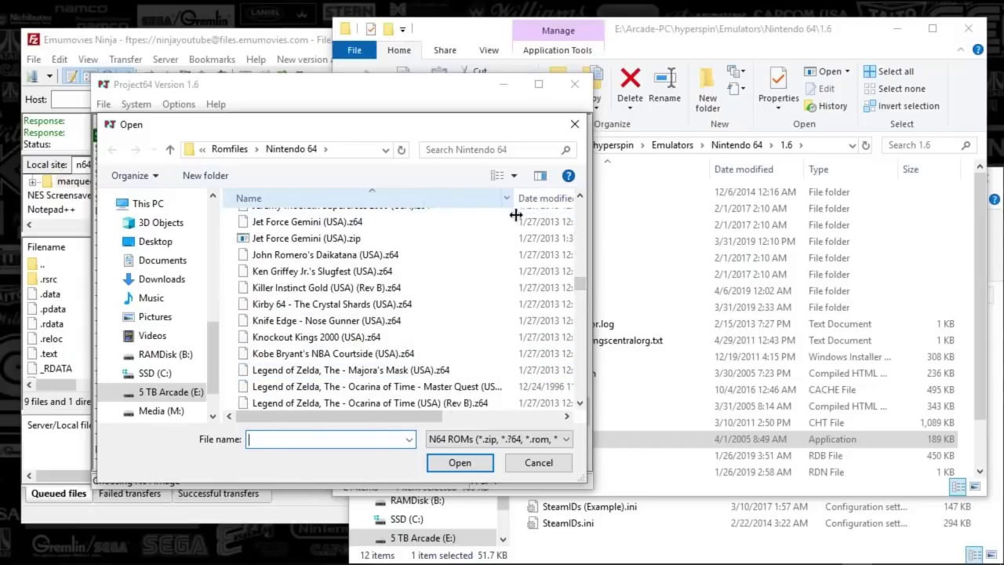
{"action": "double_click", "coordinate": [349, 401]}
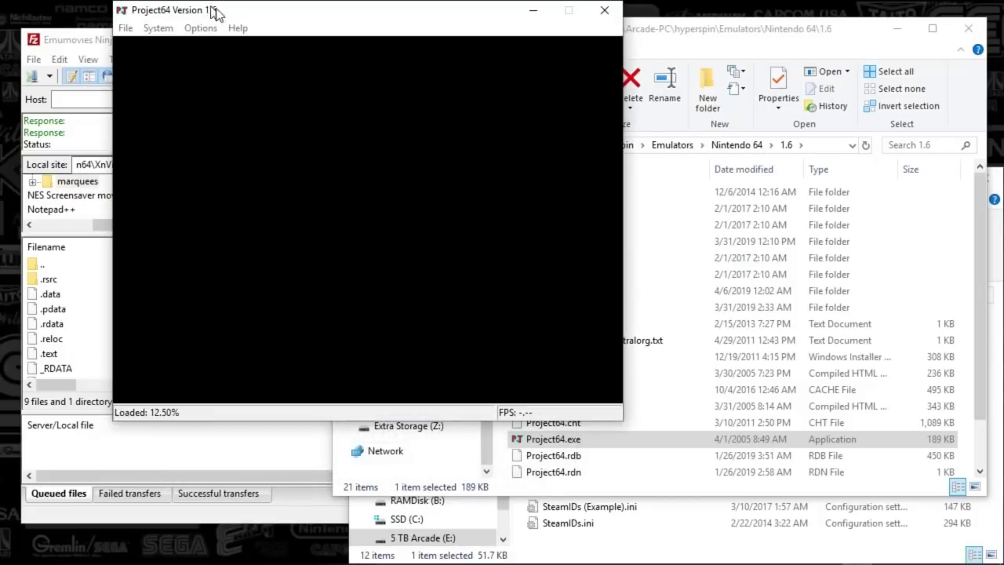
{"action": "left_click_drag", "start_coordinate": [236, 11], "coordinate": [322, 74]}
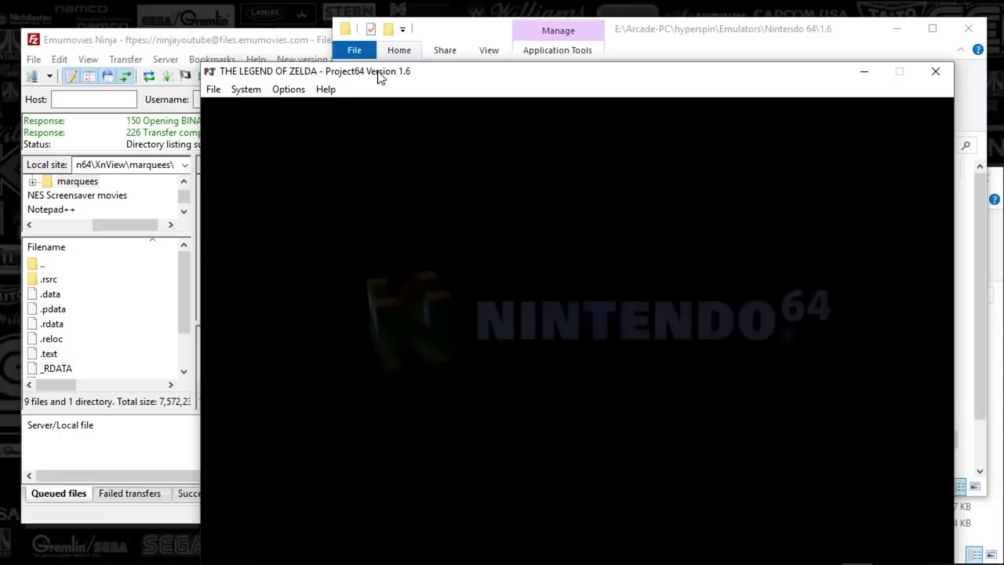
{"action": "left_click_drag", "start_coordinate": [382, 74], "coordinate": [301, 32]}
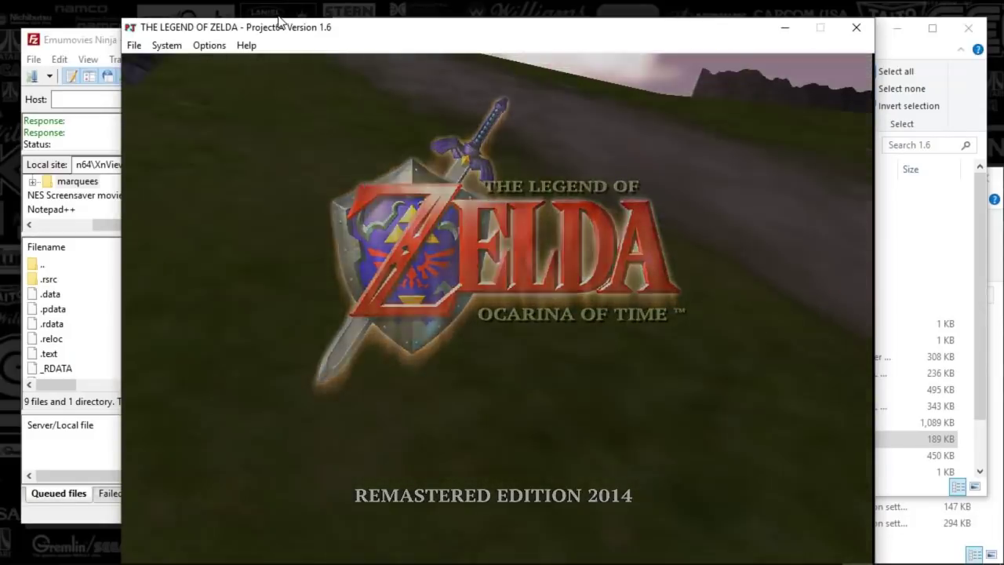
Step: Go past the title screen, select the empty File 1 slot and enter J as the first letter of its name
{"action": "key", "text": "Return"}
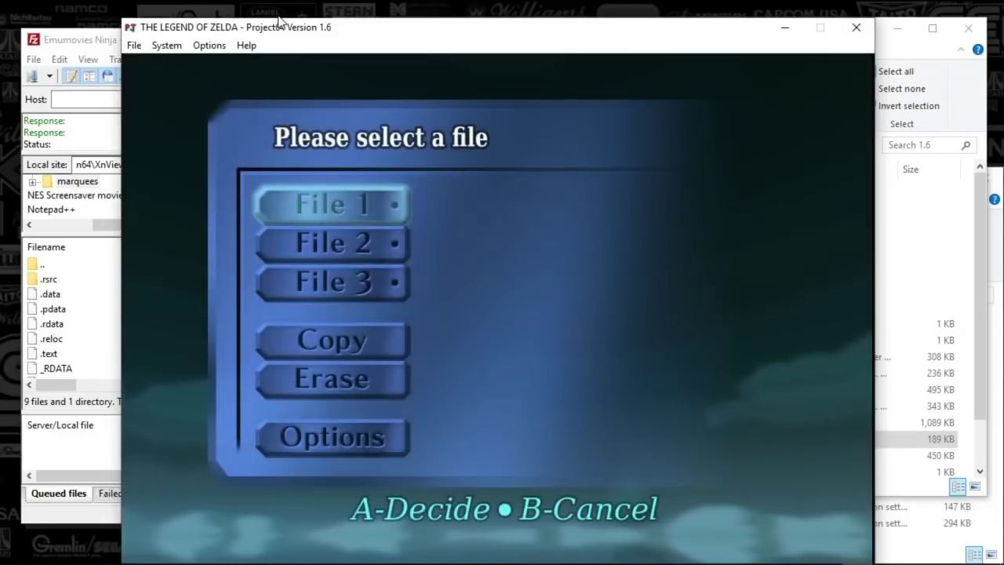
{"action": "key", "text": "Return"}
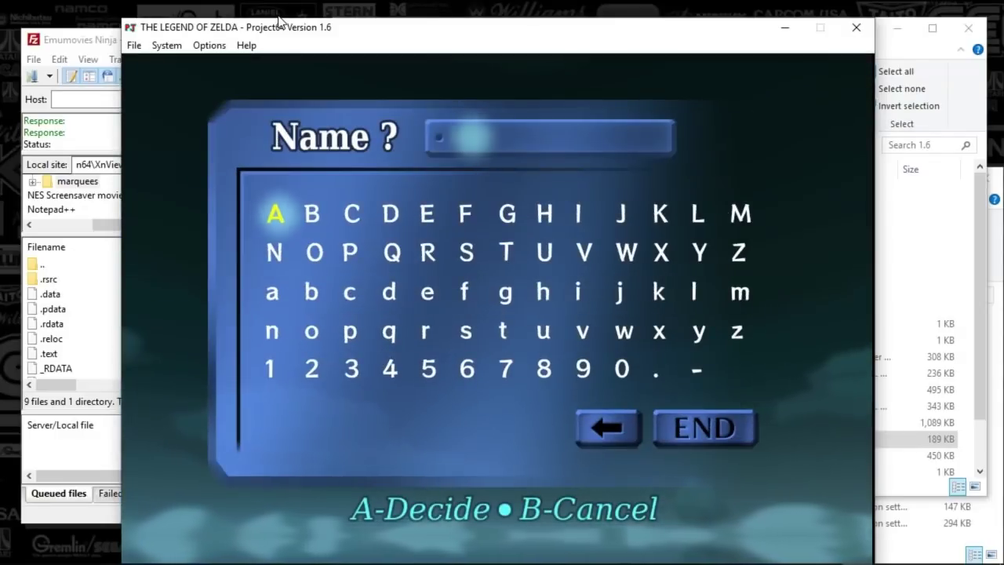
{"action": "key", "text": "Right"}
{"action": "key", "text": "Right"}
{"action": "key", "text": "Right"}
{"action": "key", "text": "Right"}
{"action": "key", "text": "Right"}
{"action": "key", "text": "Right"}
{"action": "key", "text": "Right"}
{"action": "key", "text": "Right"}
{"action": "key", "text": "Right"}
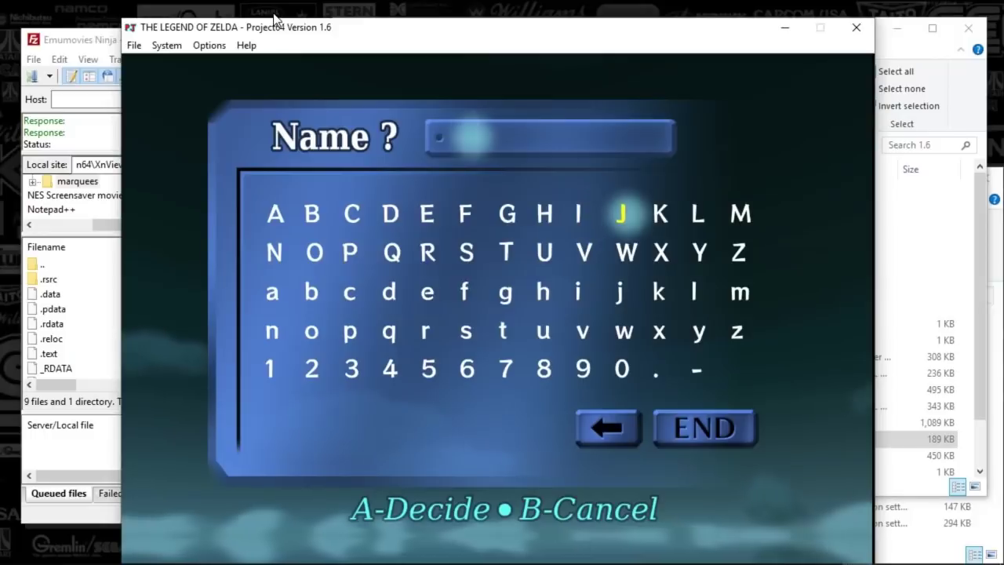
{"action": "key", "text": "x"}
Step: Add R as the second letter of the File 1 name
{"action": "key", "text": "Left"}
{"action": "key", "text": "Down"}
{"action": "key", "text": "Left"}
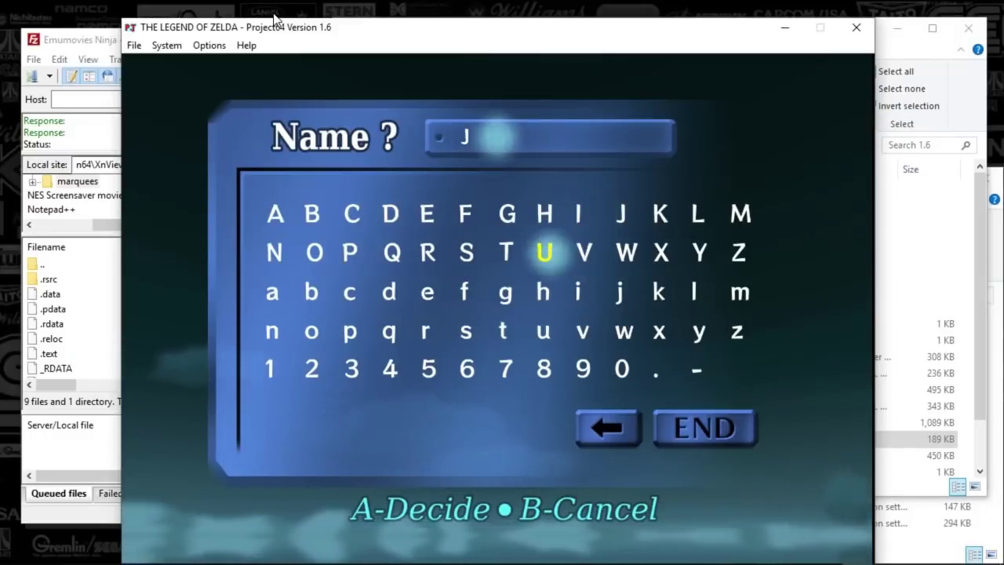
{"action": "key", "text": "Left"}
{"action": "key", "text": "Left"}
{"action": "key", "text": "Left"}
{"action": "key", "text": "Left"}
{"action": "key", "text": "Right"}
{"action": "key", "text": "x"}
Step: Add M as the third letter of the File 1 name and finish the name entry
{"action": "key", "text": "Right"}
{"action": "key", "text": "Right"}
{"action": "key", "text": "Right"}
{"action": "key", "text": "Right"}
{"action": "key", "text": "Right"}
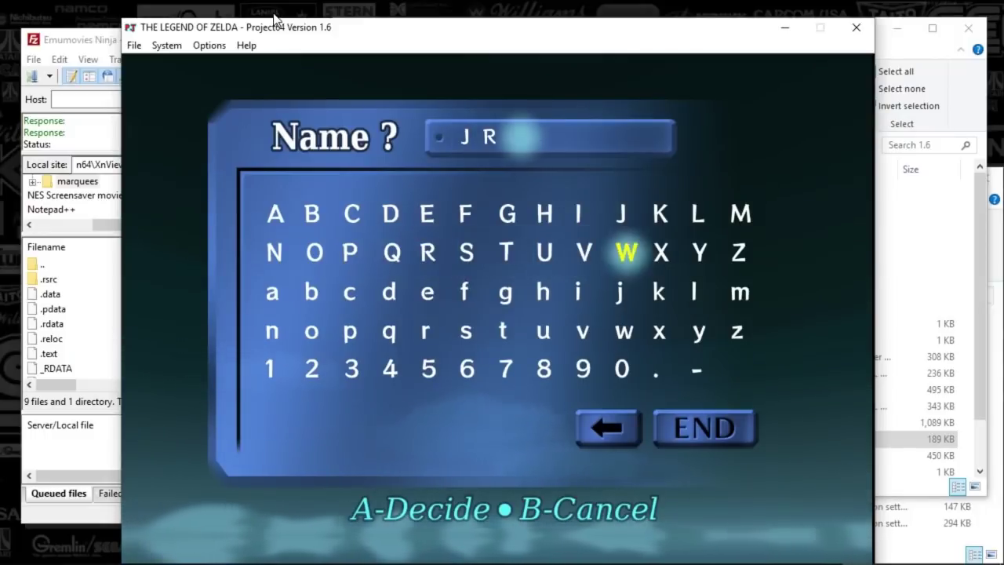
{"action": "key", "text": "Right"}
{"action": "key", "text": "Right"}
{"action": "key", "text": "Right"}
{"action": "key", "text": "Up"}
{"action": "key", "text": "x"}
{"action": "key", "text": "Down"}
{"action": "key", "text": "Down"}
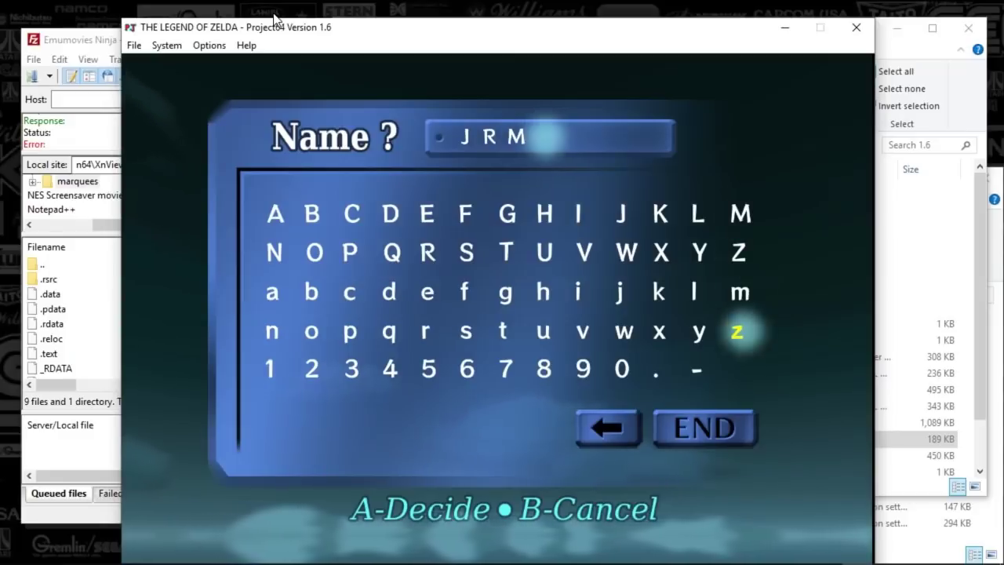
{"action": "key", "text": "Down"}
{"action": "key", "text": "x"}
Step: Open the newly named File 1 and advance the Deku Tree's opening dialogue to its next message
{"action": "key", "text": "x"}
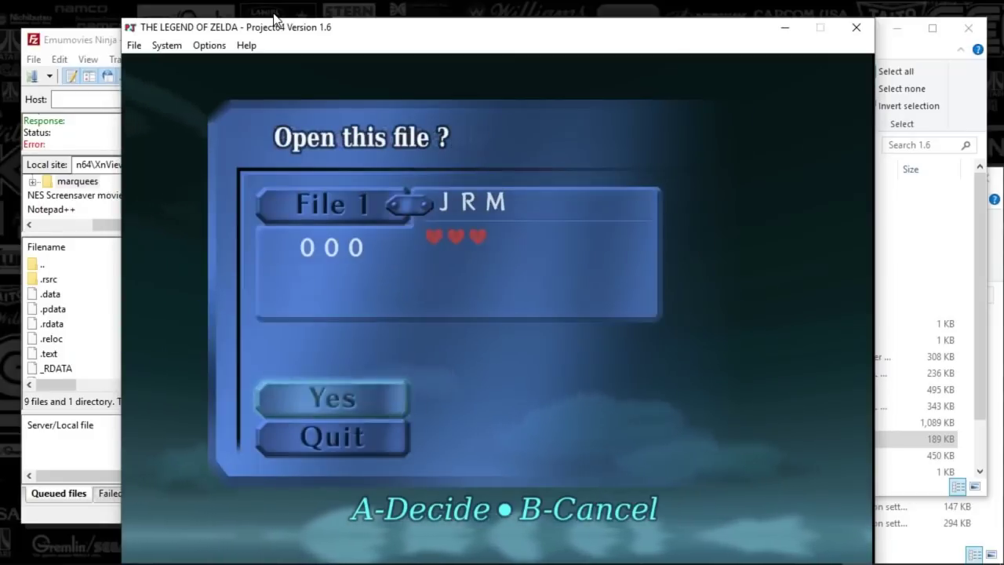
{"action": "key", "text": "x"}
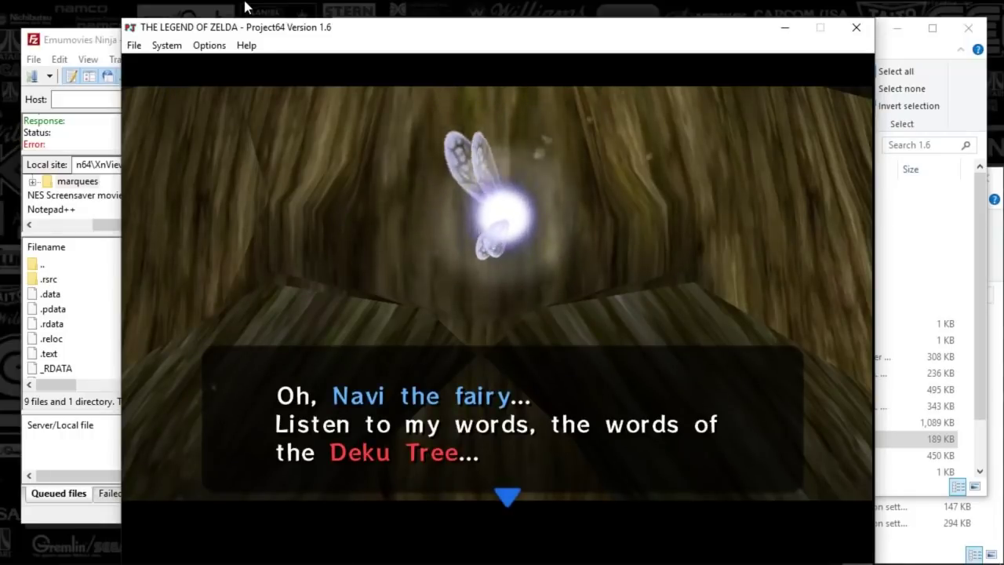
{"action": "key", "text": "x"}
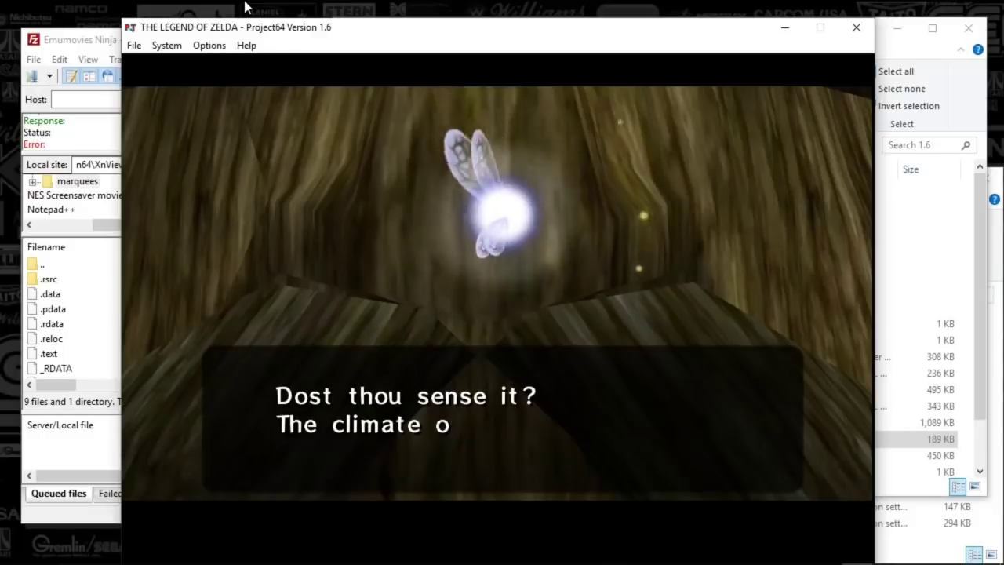